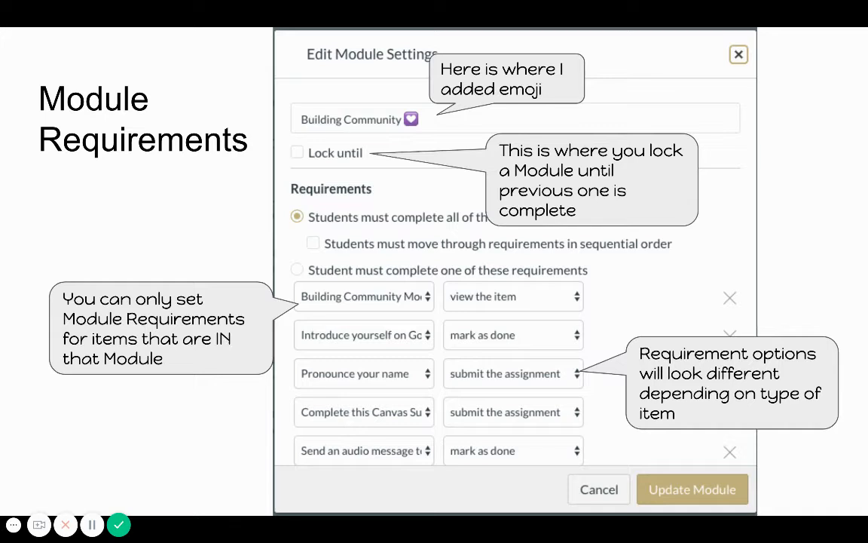
# Advance the presentation past the View Progress slide and exit the slideshow
pyautogui.moveTo(132, 473)
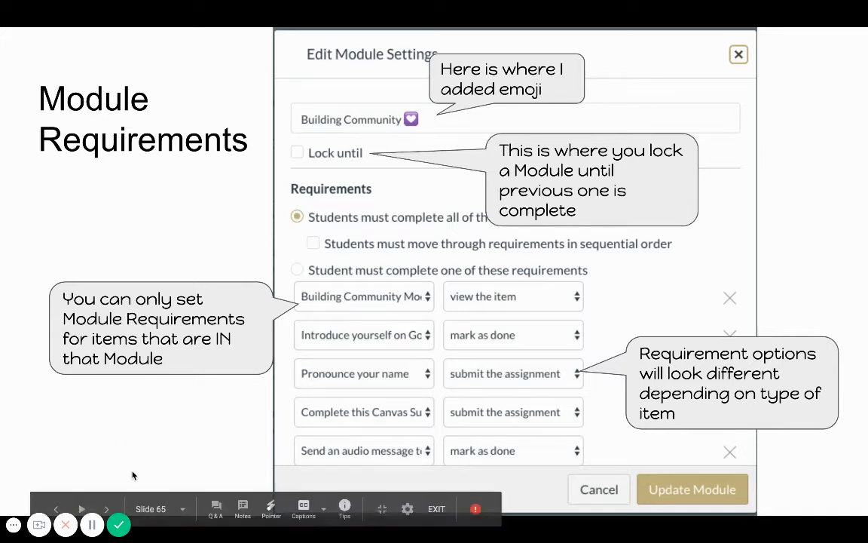
pyautogui.click(106, 510)
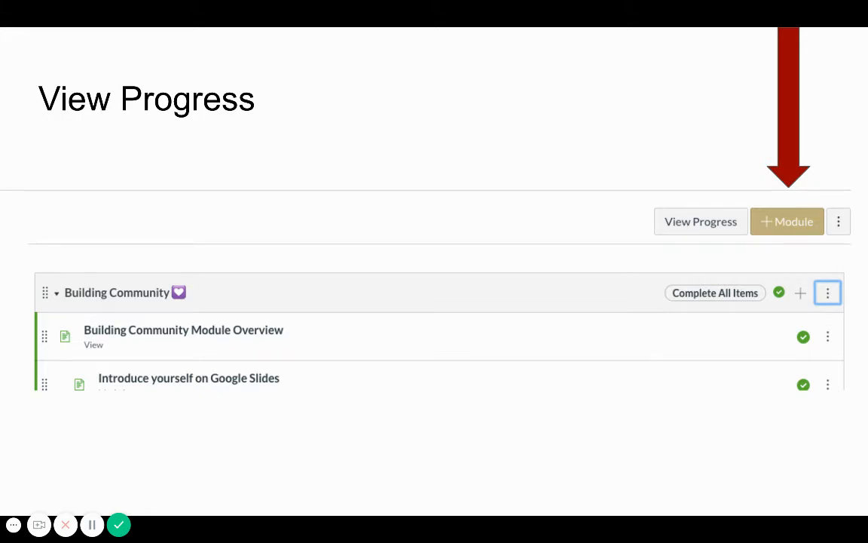
pyautogui.press('Right')
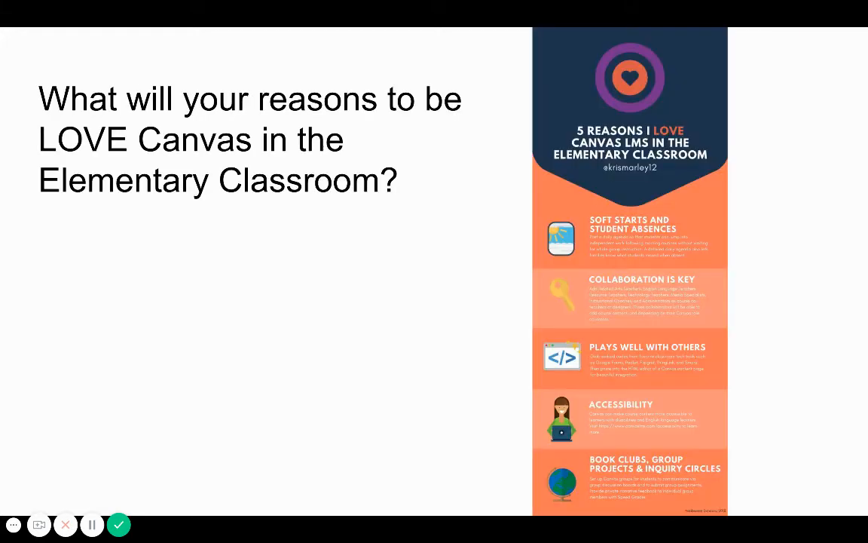
pyautogui.press('Escape')
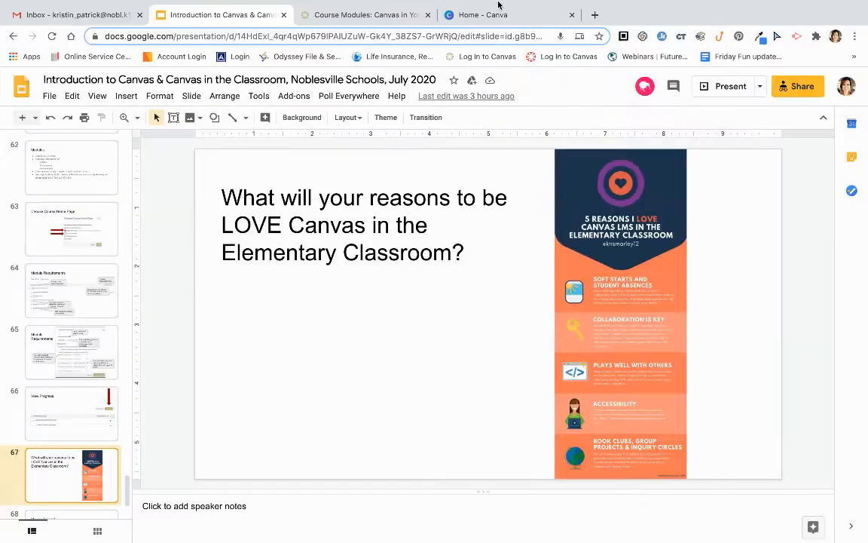
# Switch to the Canvas course modules in Student View and open the Course Welcome page, then go back to the modules list
pyautogui.click(365, 15)
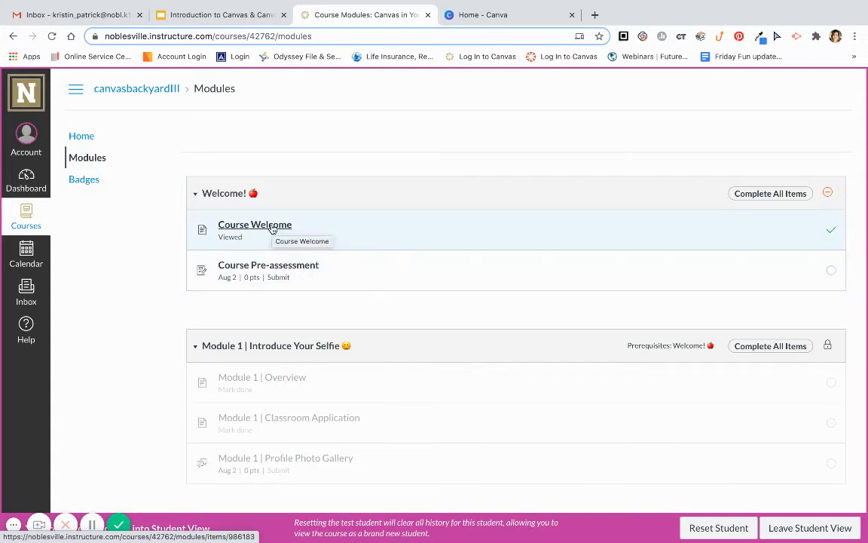
pyautogui.click(272, 228)
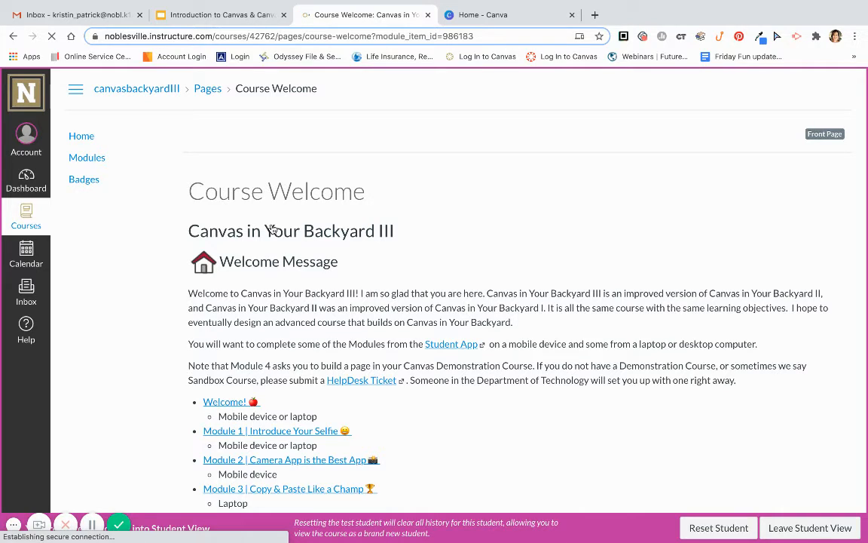
pyautogui.click(8, 41)
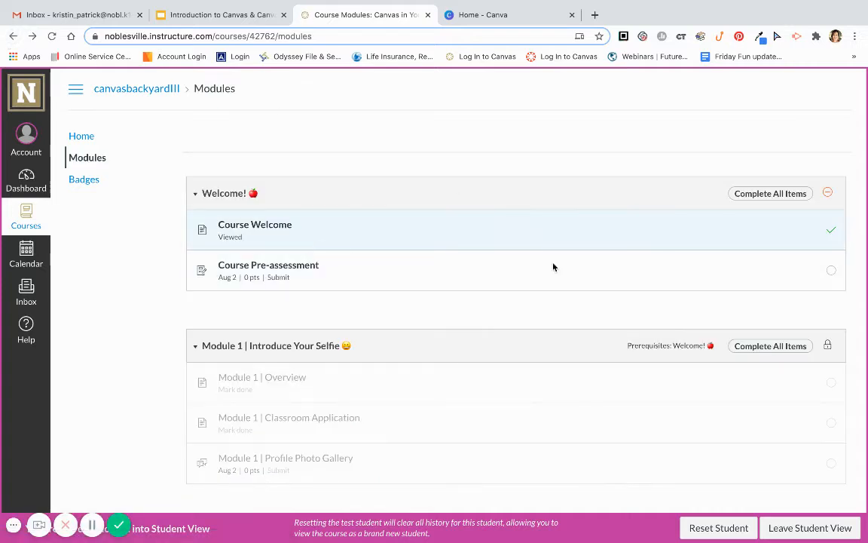
# Open the Course Pre-assessment and submit an emoji as the text-entry response
pyautogui.click(279, 266)
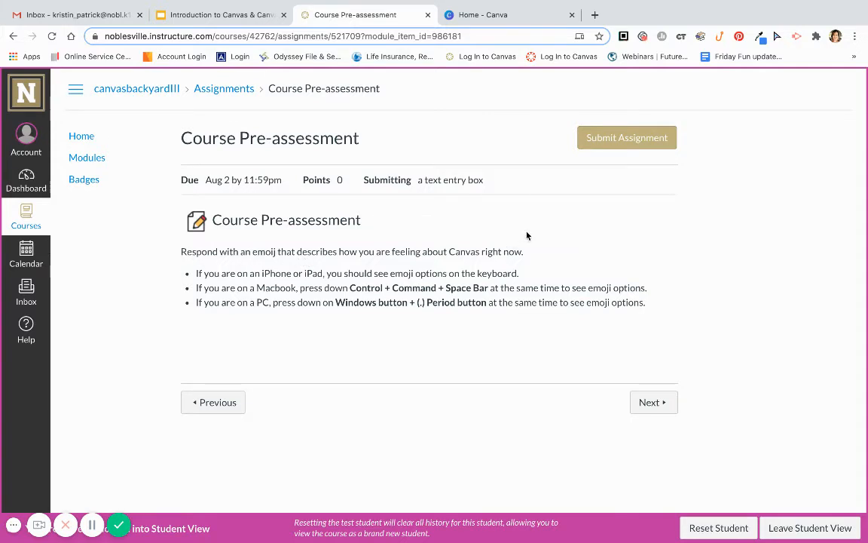
pyautogui.click(645, 141)
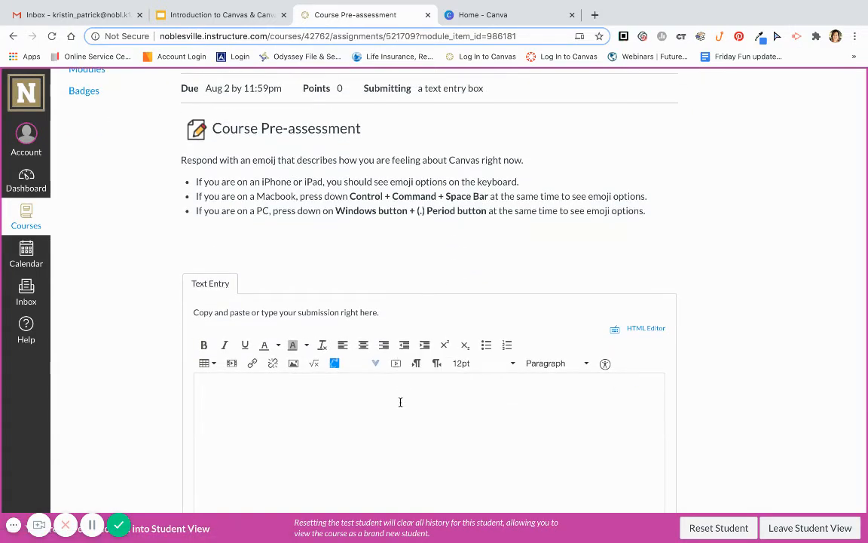
pyautogui.press('ctrl+super+space')
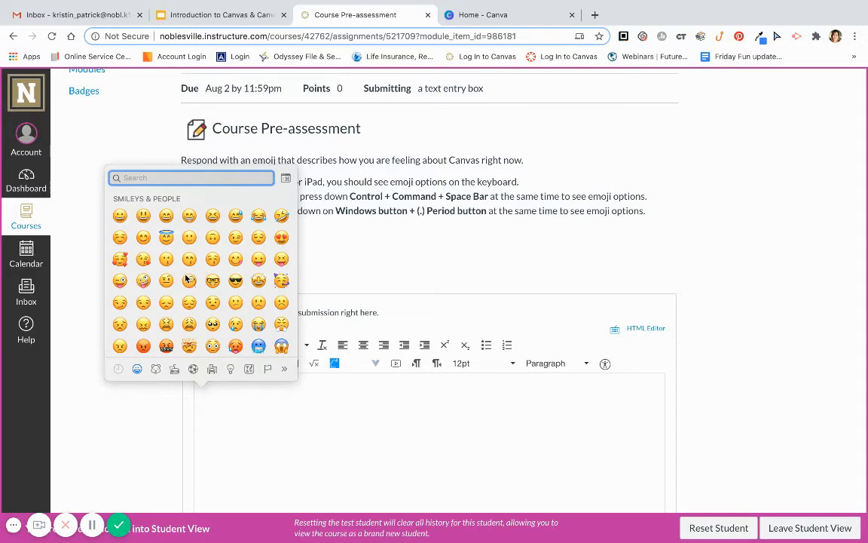
pyautogui.click(145, 302)
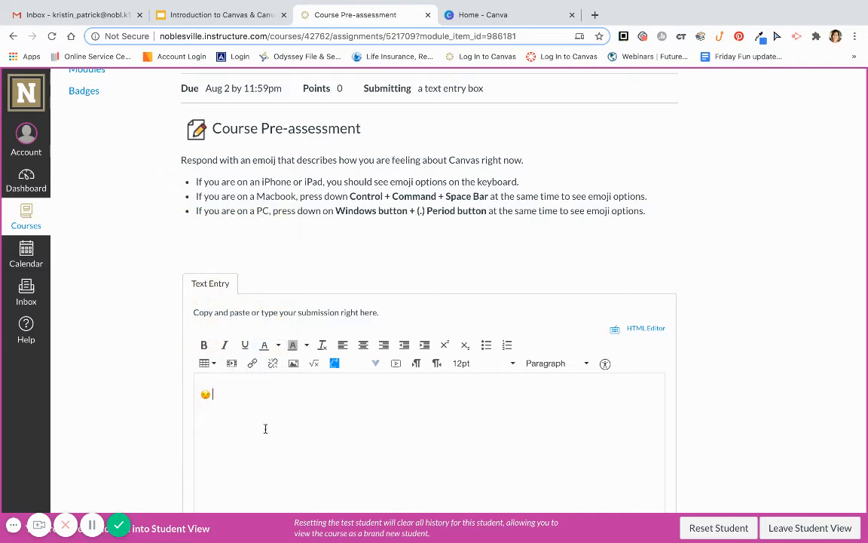
pyautogui.scroll(-3, 267, 428)
pyautogui.click(267, 399)
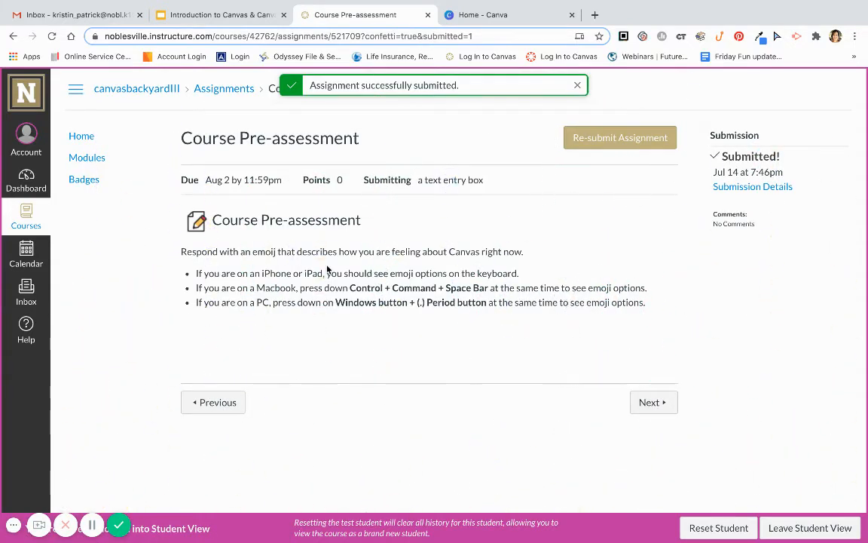
# Return to the course Modules list through Home and leave Student View
pyautogui.click(82, 137)
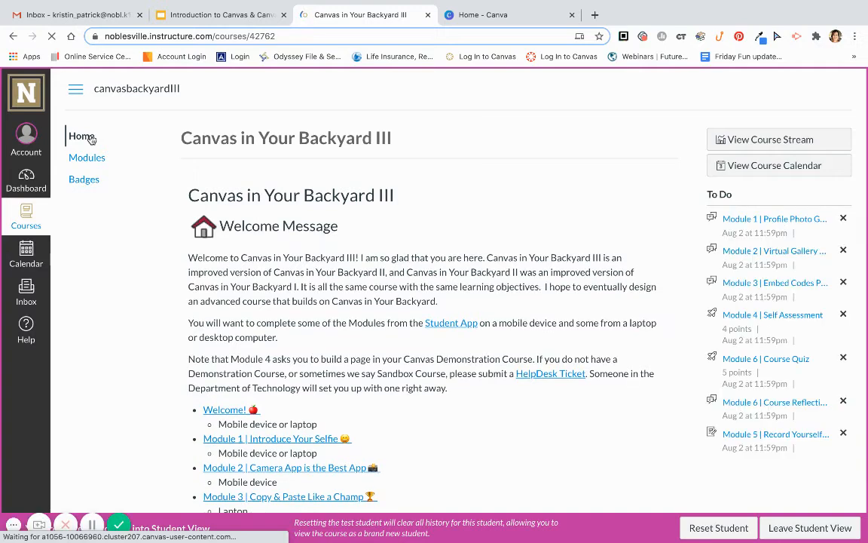
pyautogui.click(89, 163)
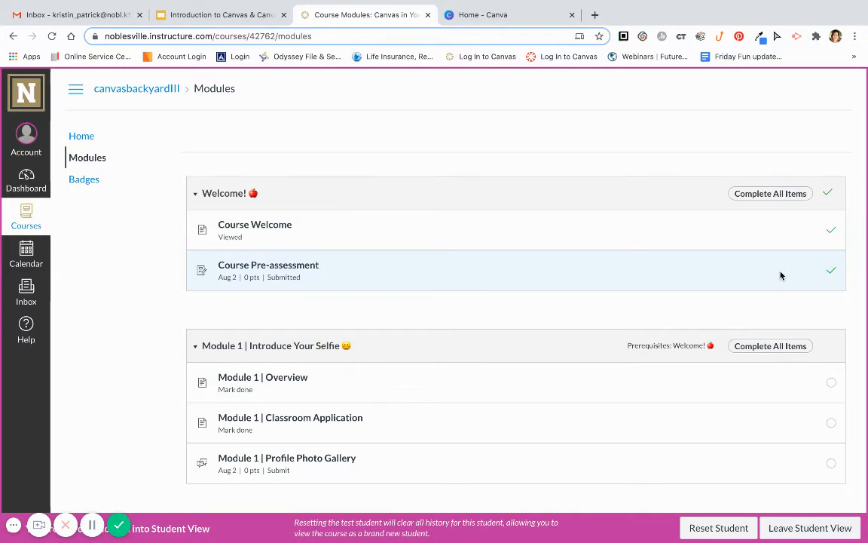
pyautogui.scroll(-1, 780, 275)
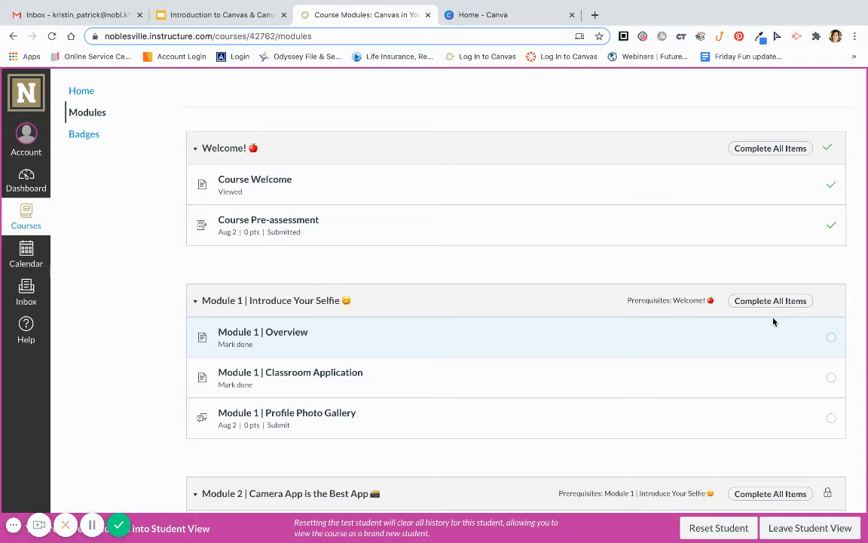
pyautogui.click(797, 532)
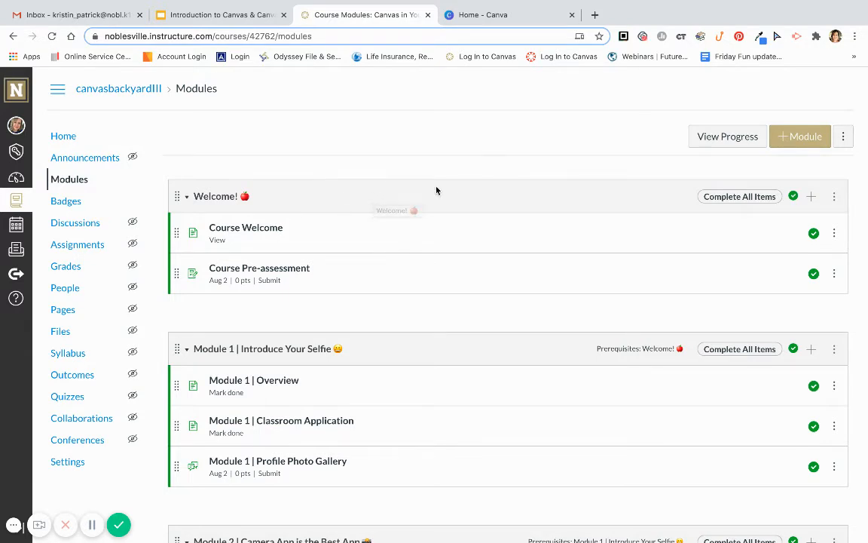
pyautogui.click(811, 197)
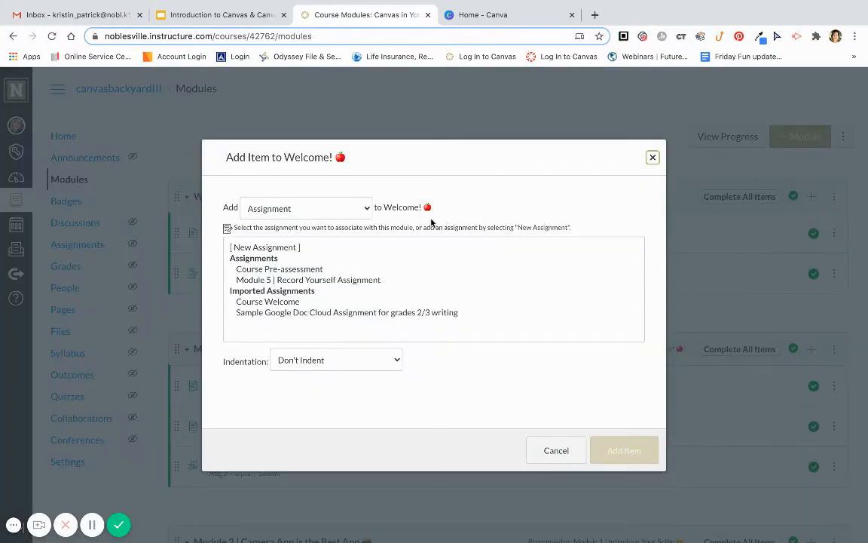
pyautogui.click(360, 207)
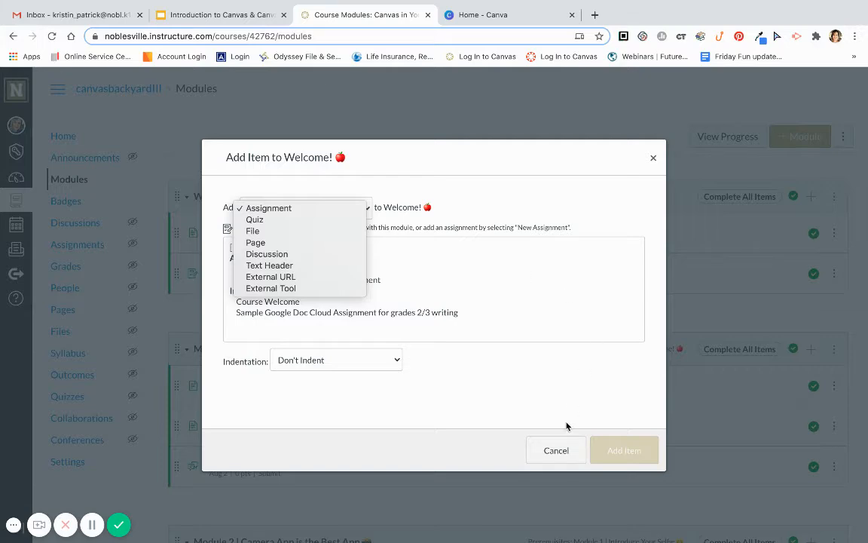
pyautogui.click(557, 449)
pyautogui.click(558, 450)
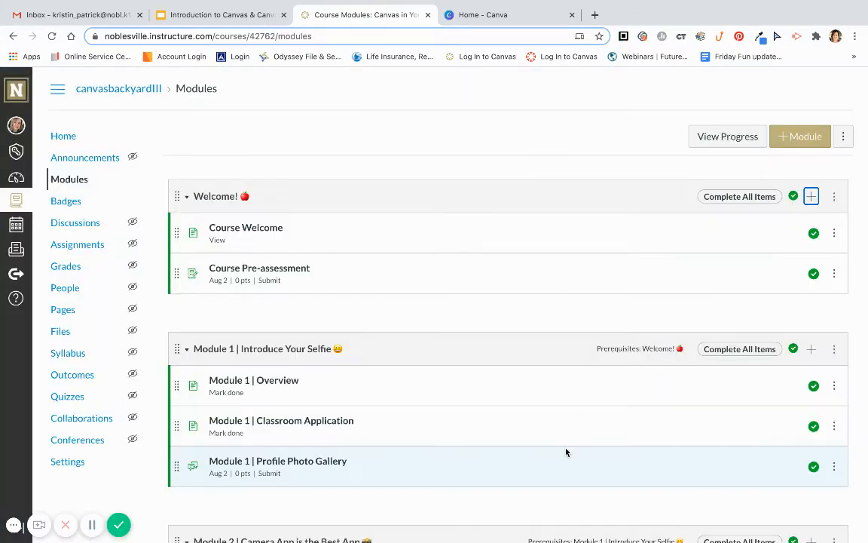
# Create a new module named Practice module
pyautogui.click(781, 141)
pyautogui.click(529, 247)
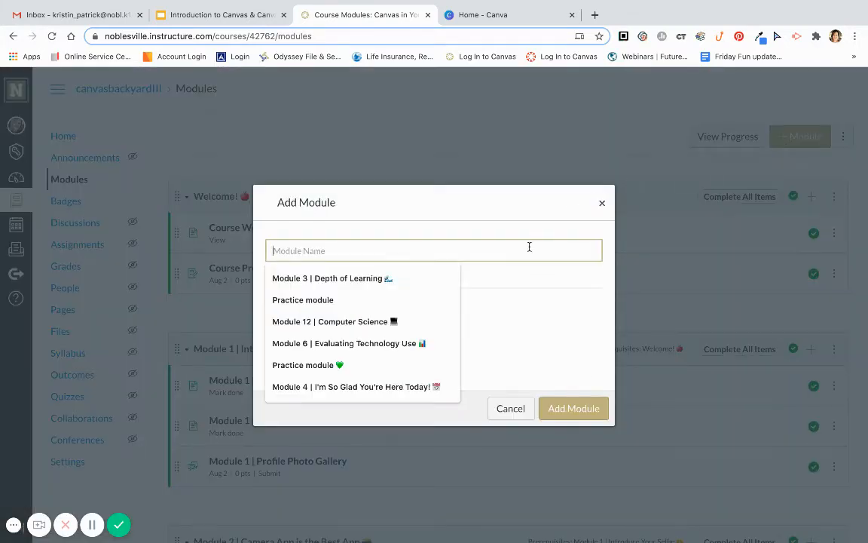
pyautogui.write('Prac')
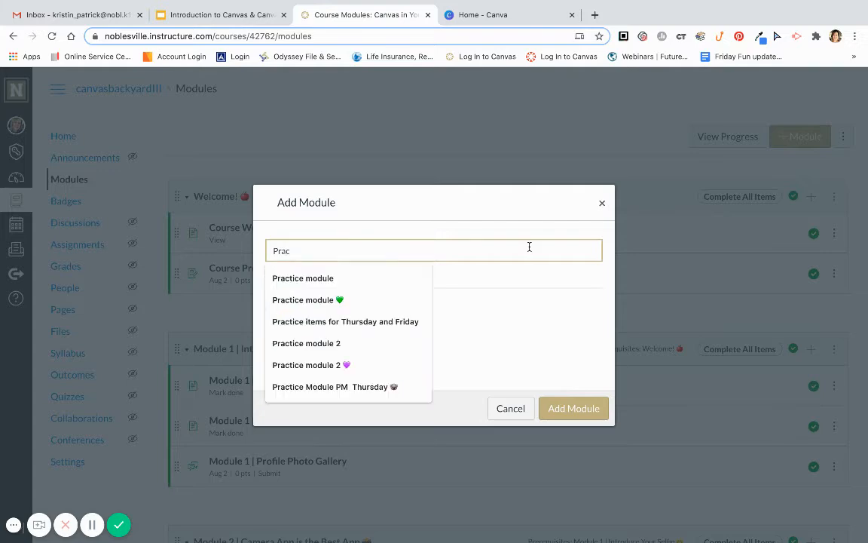
pyautogui.write('tice module')
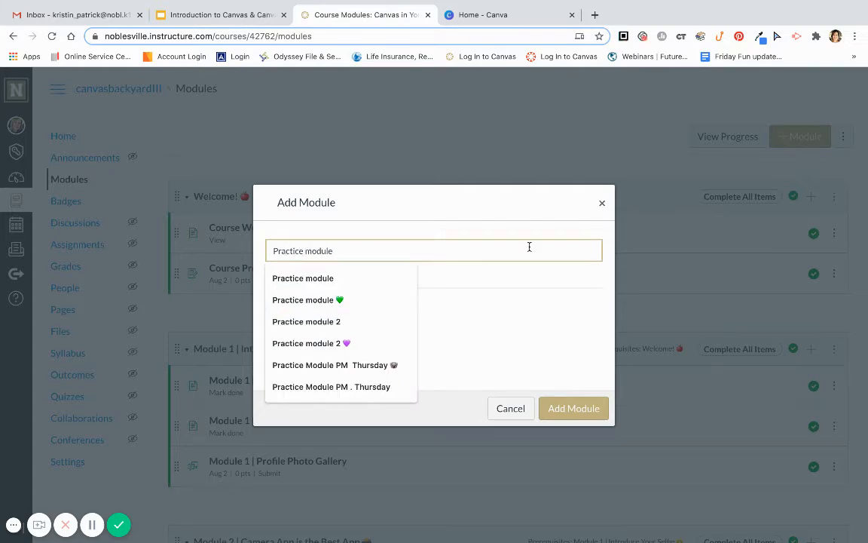
pyautogui.click(573, 408)
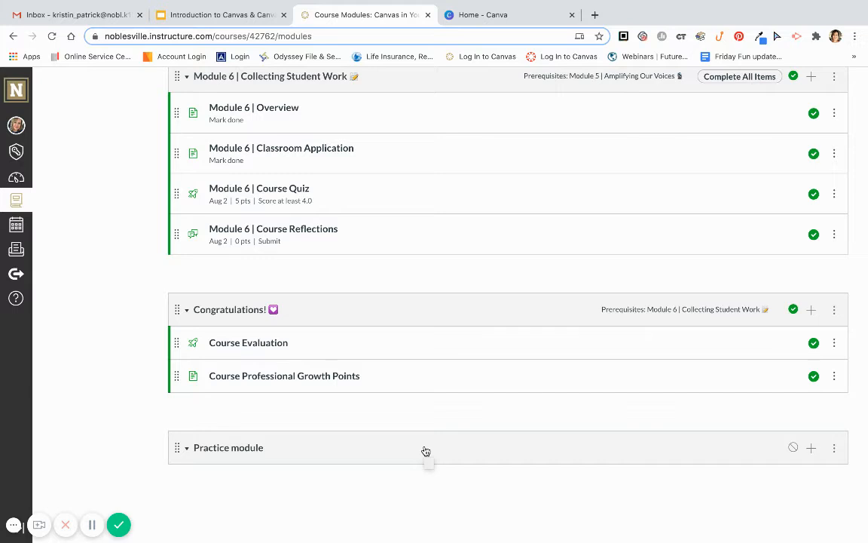
# Add the Course Welcome page to the Practice module
pyautogui.click(810, 450)
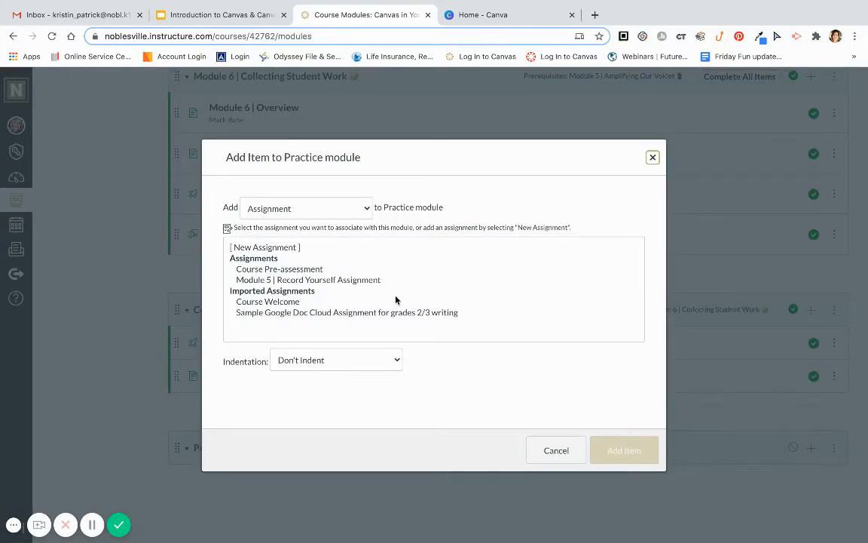
pyautogui.click(332, 214)
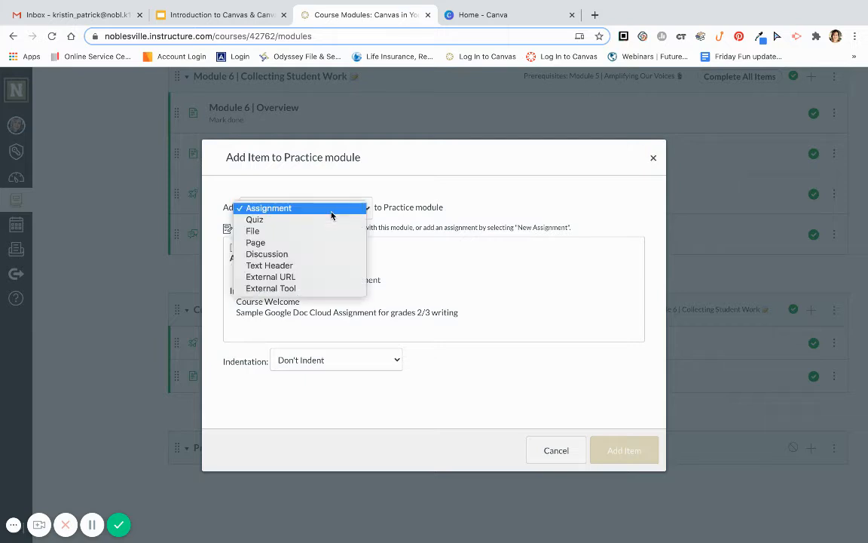
pyautogui.click(325, 248)
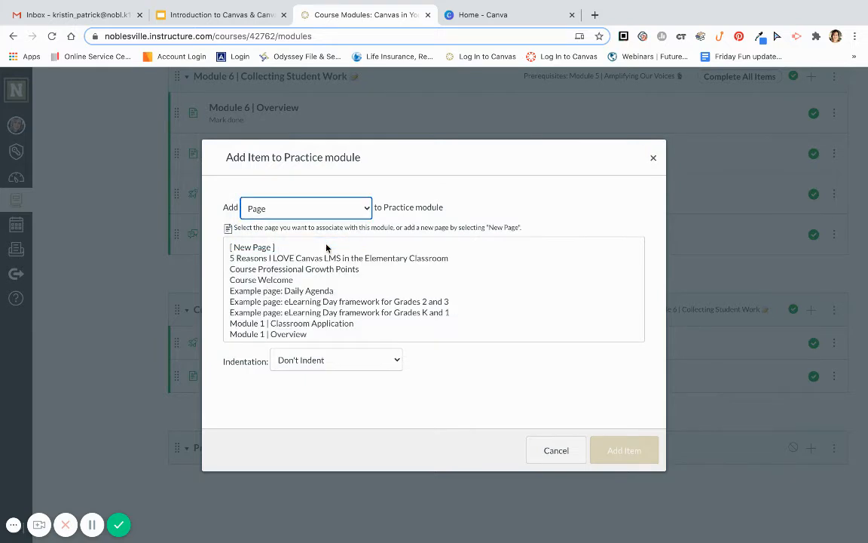
pyautogui.click(290, 279)
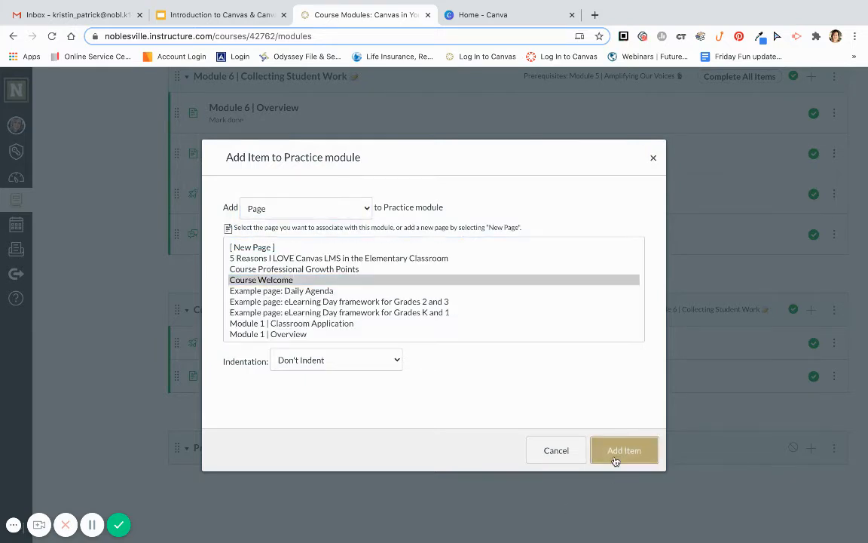
pyautogui.click(624, 450)
# Add the Module 1 | Profile Photo Gallery discussion to the Practice module
pyautogui.click(811, 447)
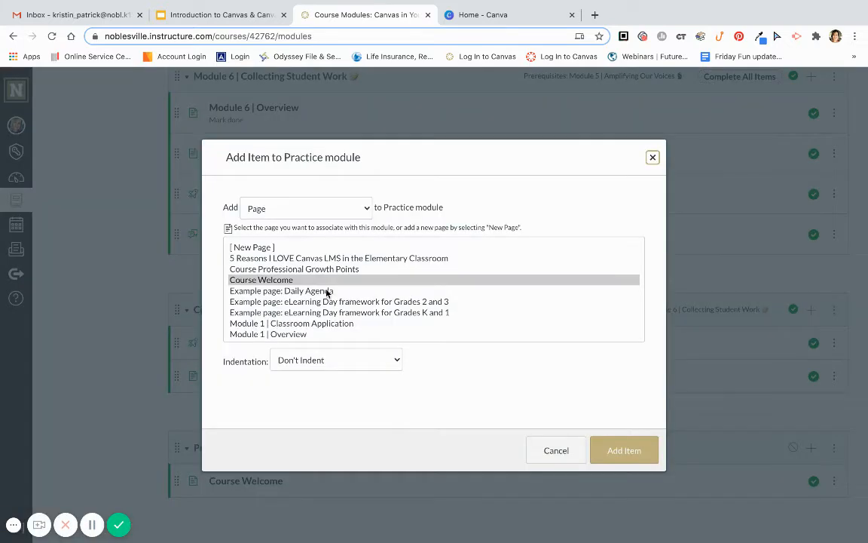
pyautogui.click(305, 208)
pyautogui.click(305, 220)
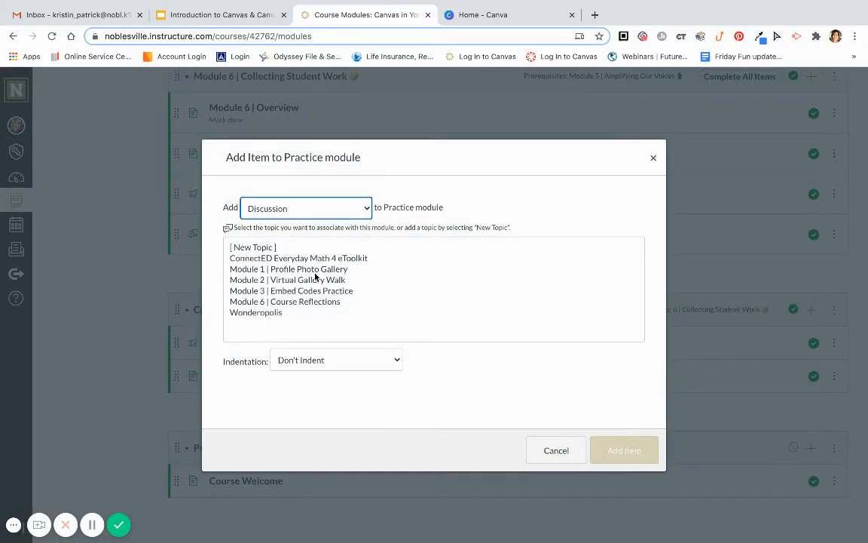
pyautogui.click(311, 269)
pyautogui.click(606, 450)
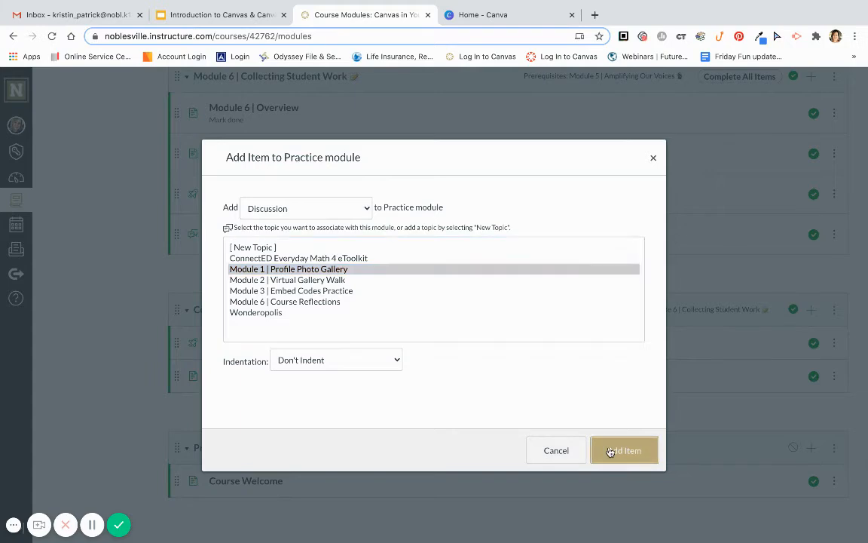
# Add the Module 5 | Record Yourself Assignment to the Practice module
pyautogui.scroll(-2, 610, 450)
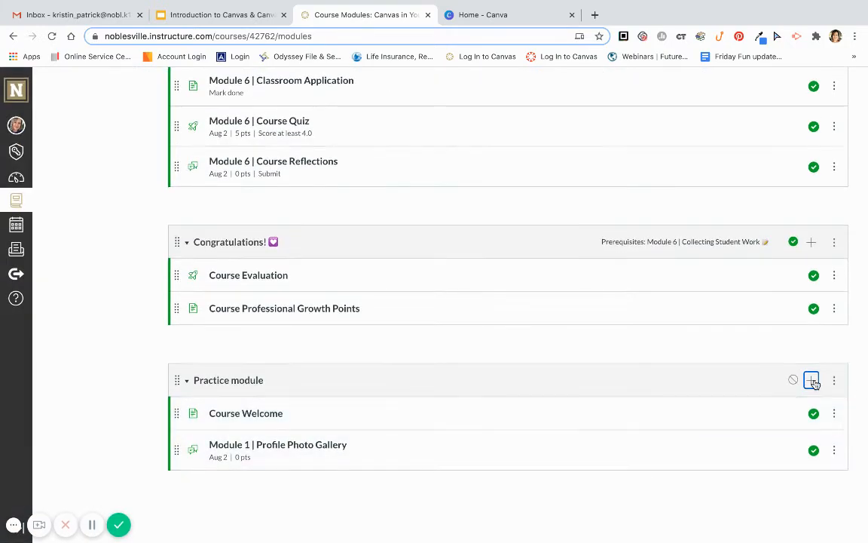
pyautogui.click(811, 380)
pyautogui.click(319, 208)
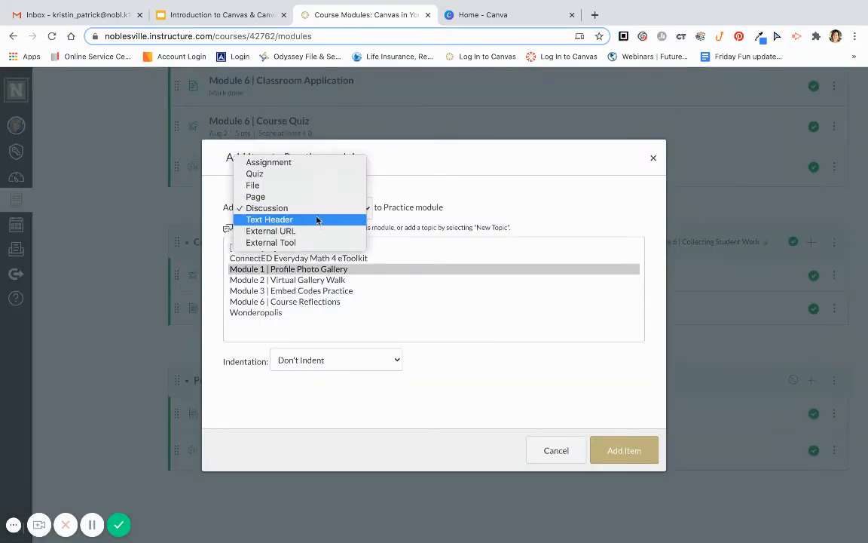
pyautogui.click(347, 162)
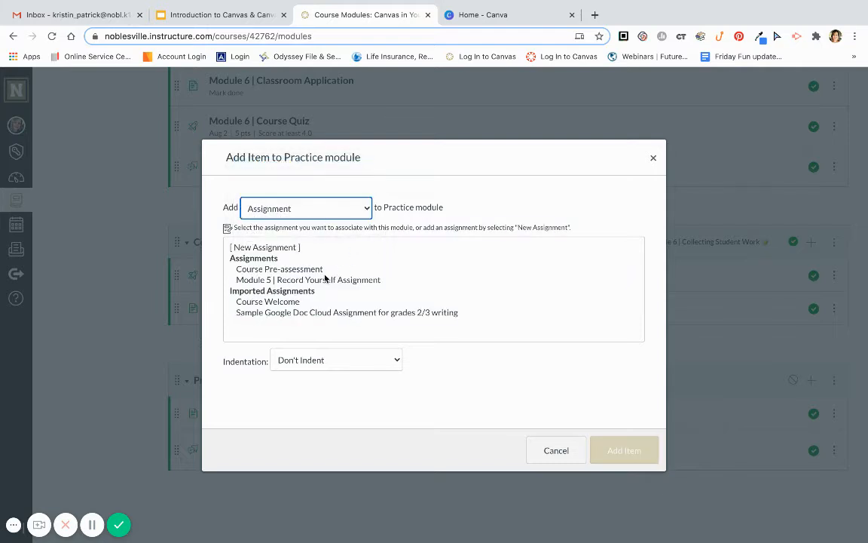
pyautogui.click(297, 269)
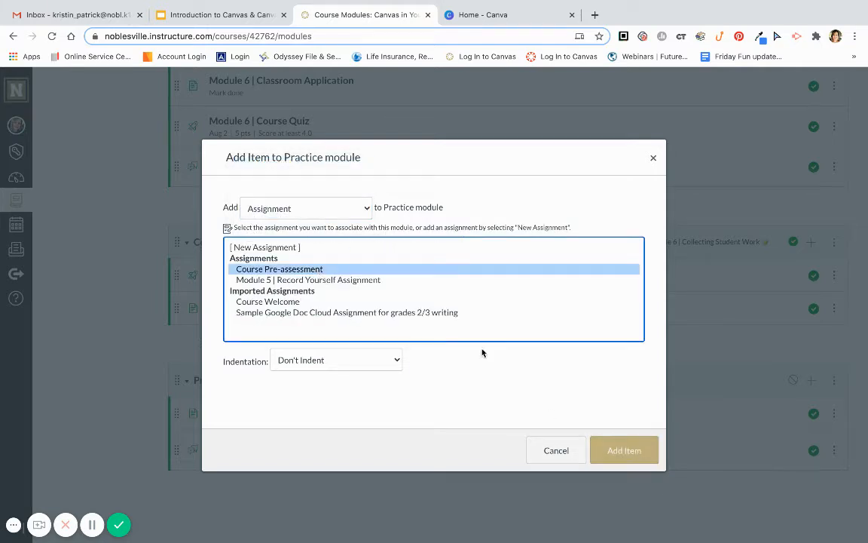
pyautogui.click(363, 279)
pyautogui.click(628, 452)
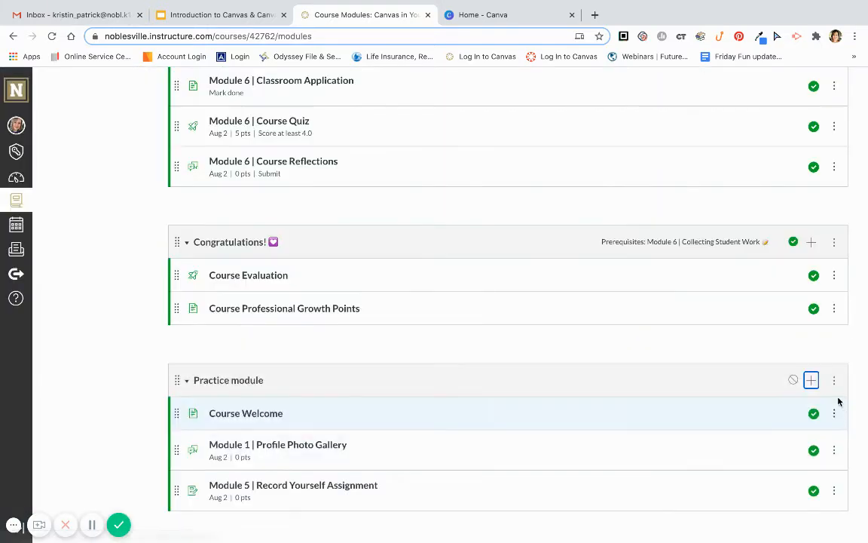
# Add the Module 6 | Course Quiz to the Practice module
pyautogui.click(811, 380)
pyautogui.click(368, 208)
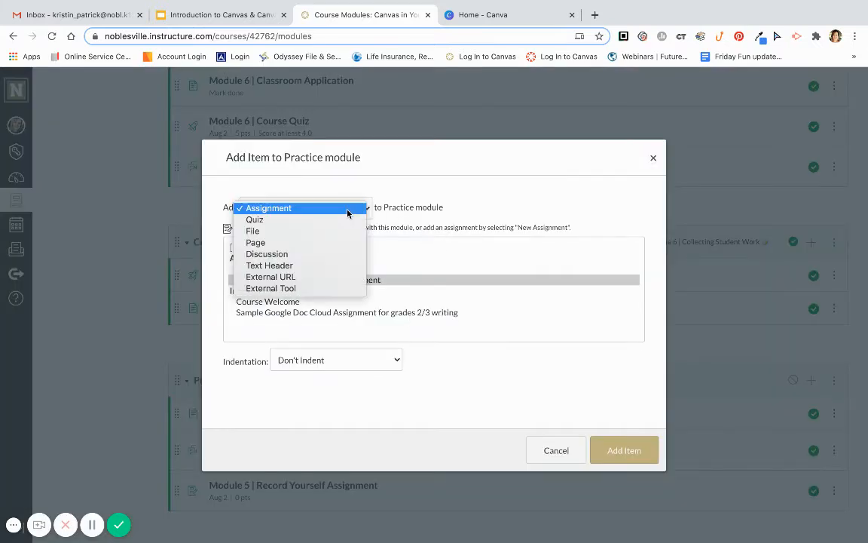
pyautogui.click(343, 224)
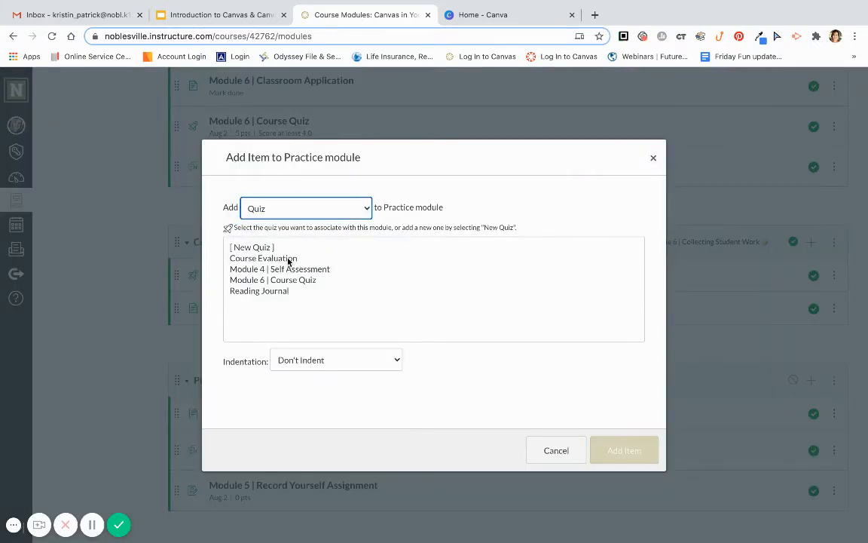
pyautogui.click(293, 280)
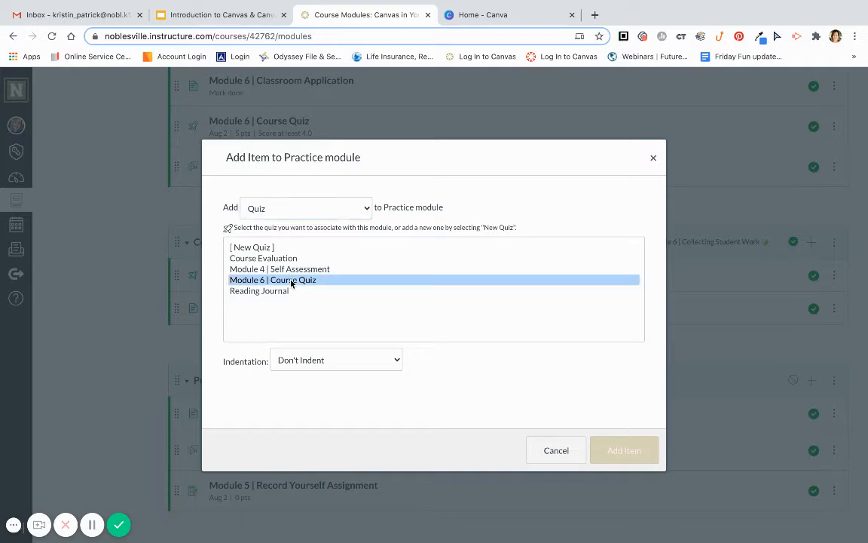
pyautogui.click(625, 450)
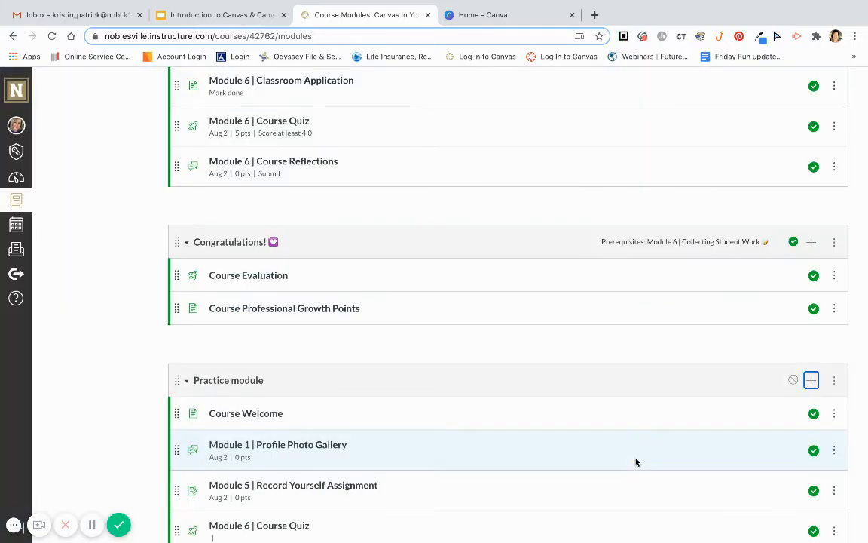
# Try appending a sunglasses emoji to the Practice module's name in its settings
pyautogui.scroll(-2, 637, 462)
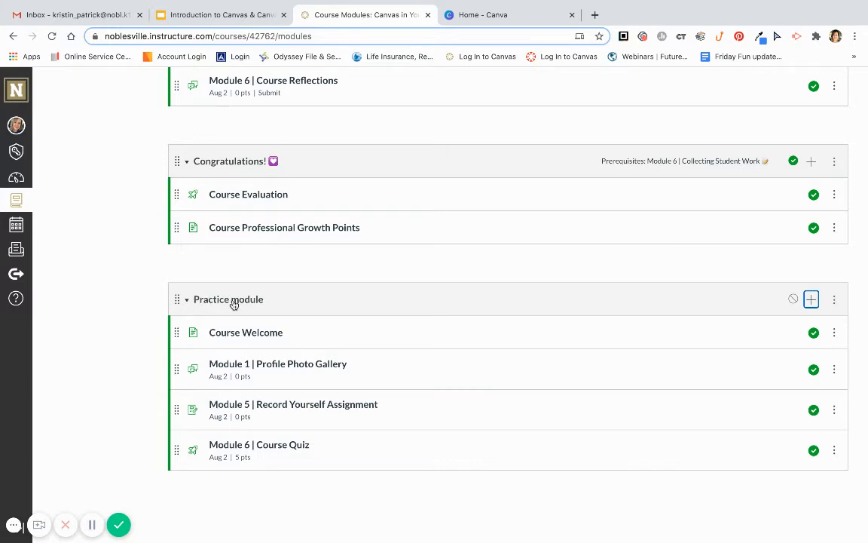
pyautogui.click(834, 300)
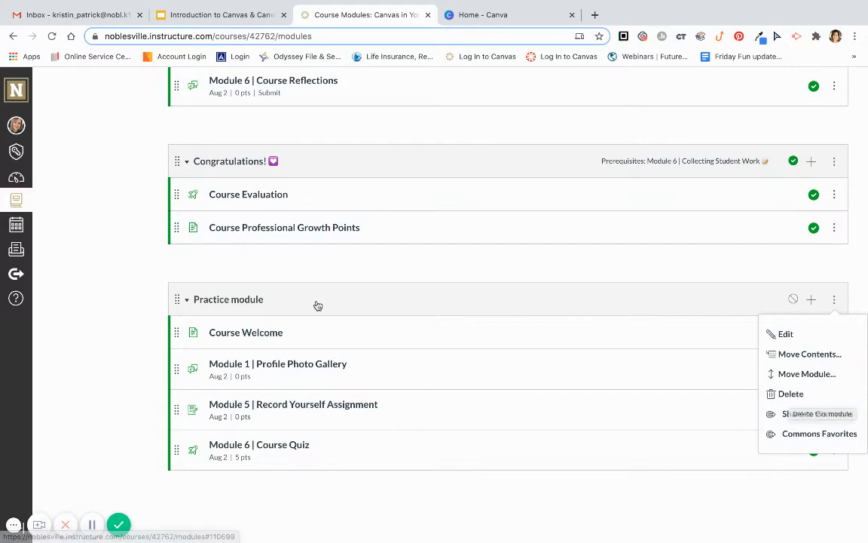
pyautogui.click(811, 333)
pyautogui.click(372, 184)
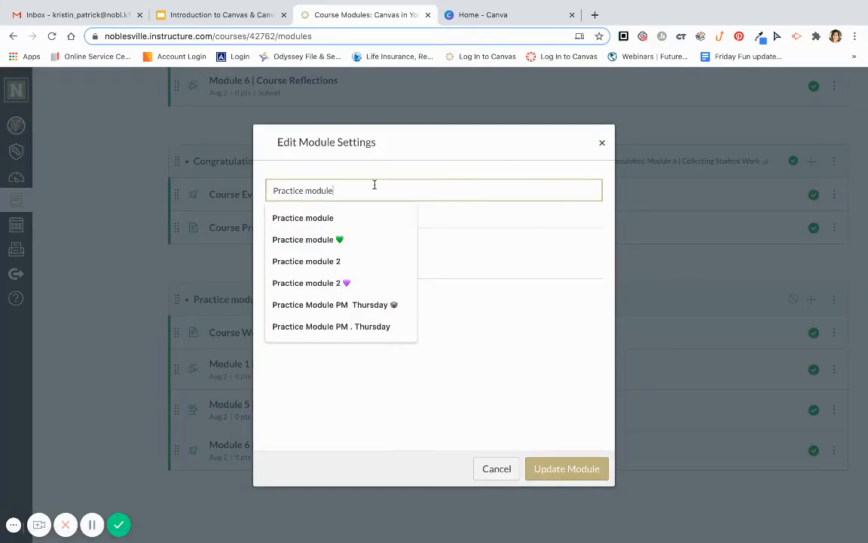
pyautogui.press('ctrl+super+space')
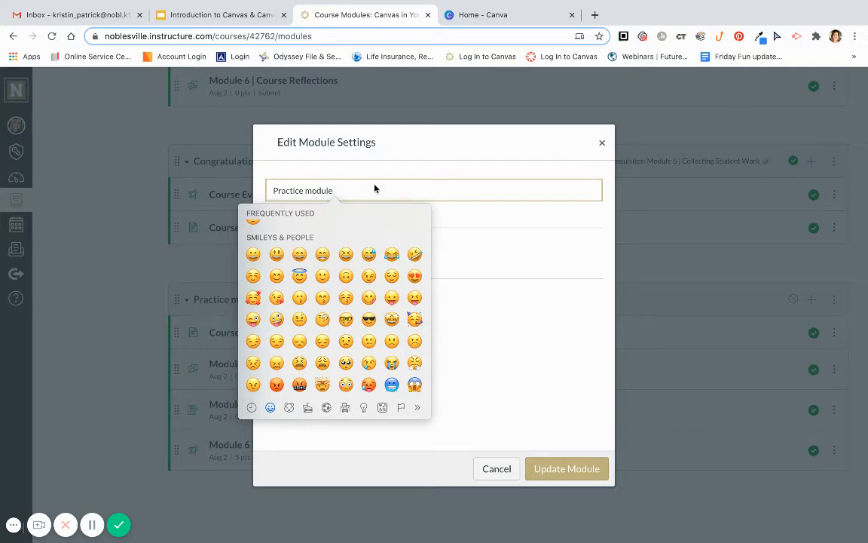
pyautogui.click(369, 320)
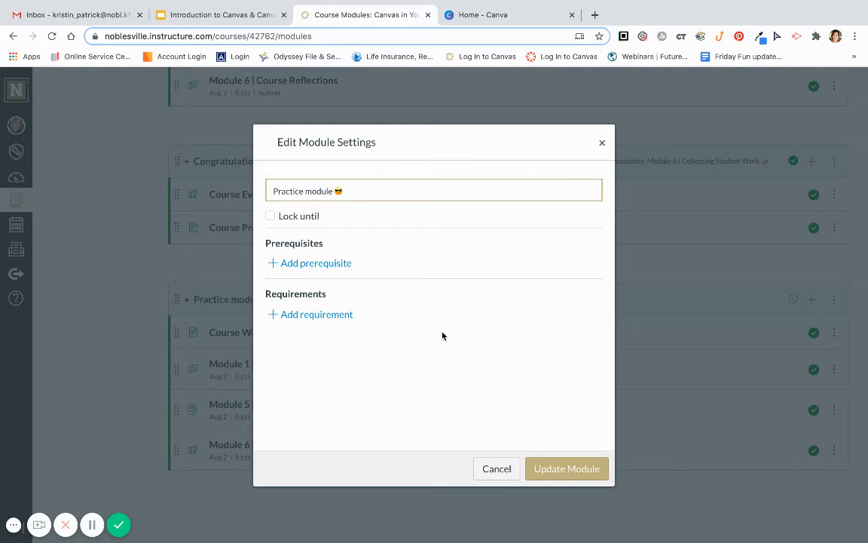
# Try locking the Practice module until Jul 16, 2020 at 8:00 am, then untick the lock and close the settings unsaved
pyautogui.click(270, 216)
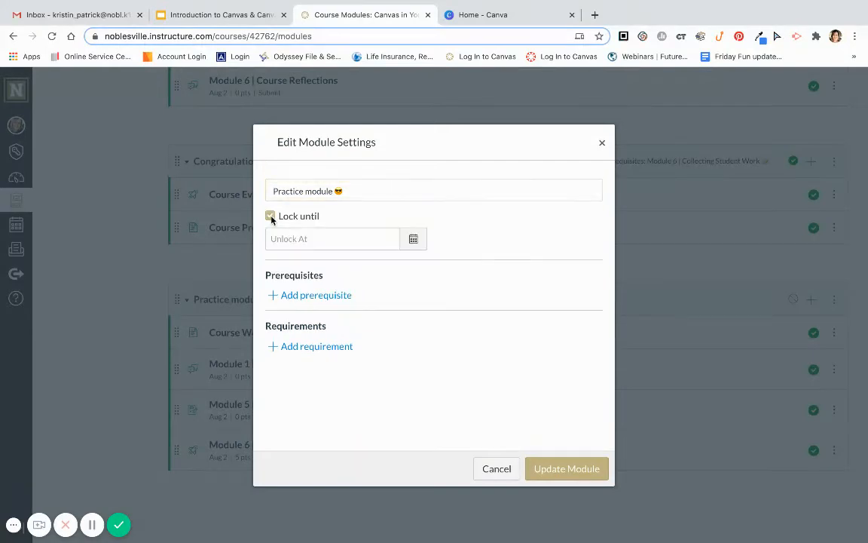
pyautogui.click(412, 239)
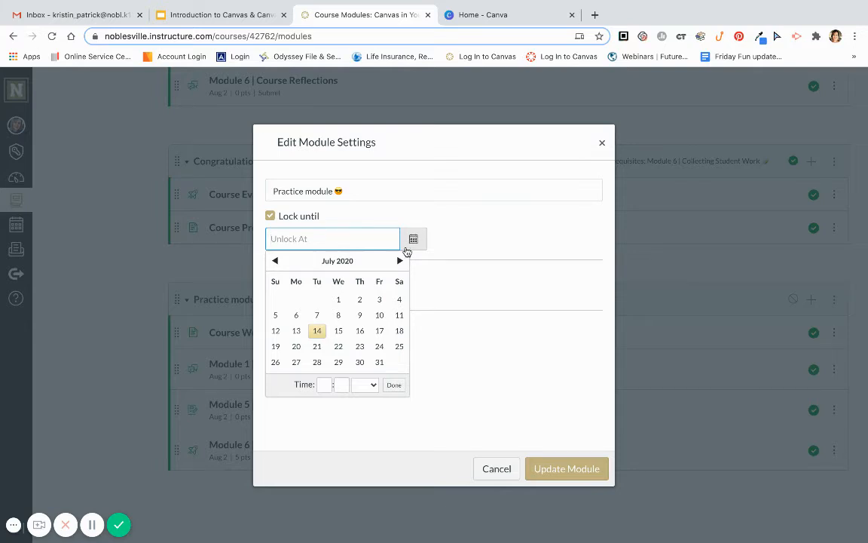
pyautogui.click(359, 330)
pyautogui.click(326, 384)
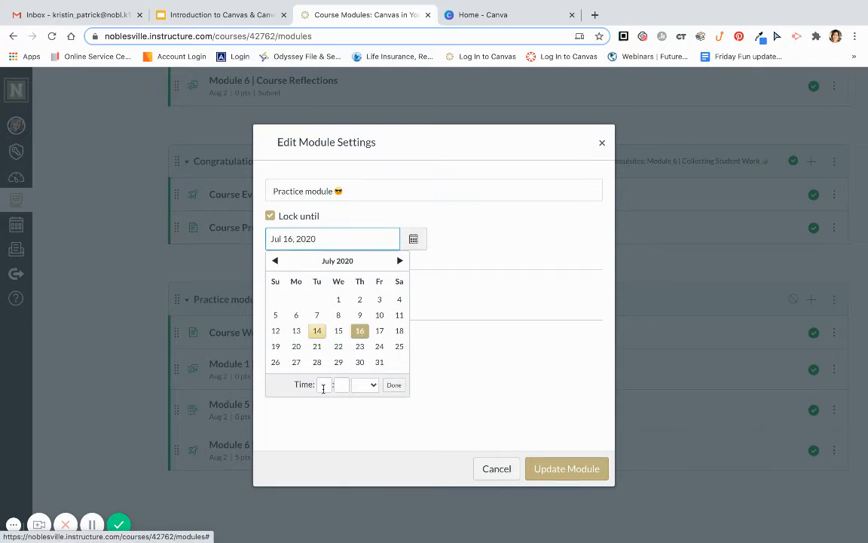
pyautogui.write('8')
pyautogui.click(340, 384)
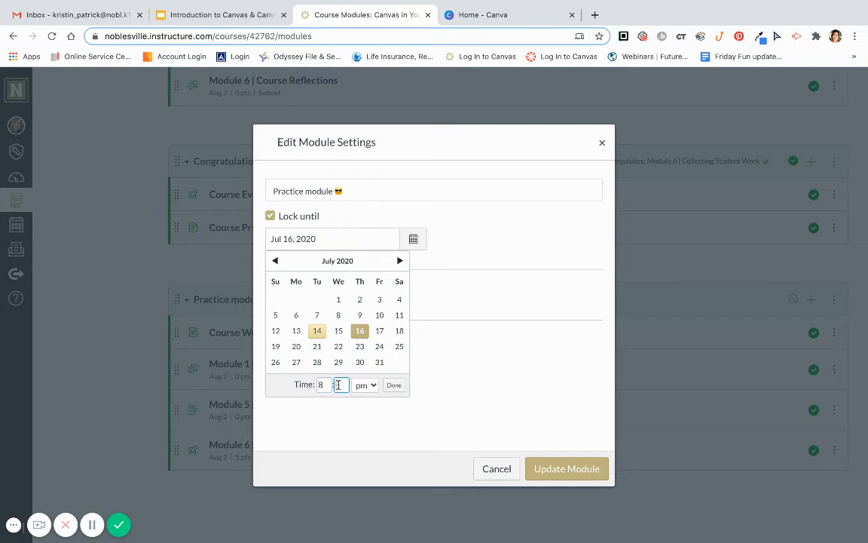
pyautogui.write('00')
pyautogui.click(366, 385)
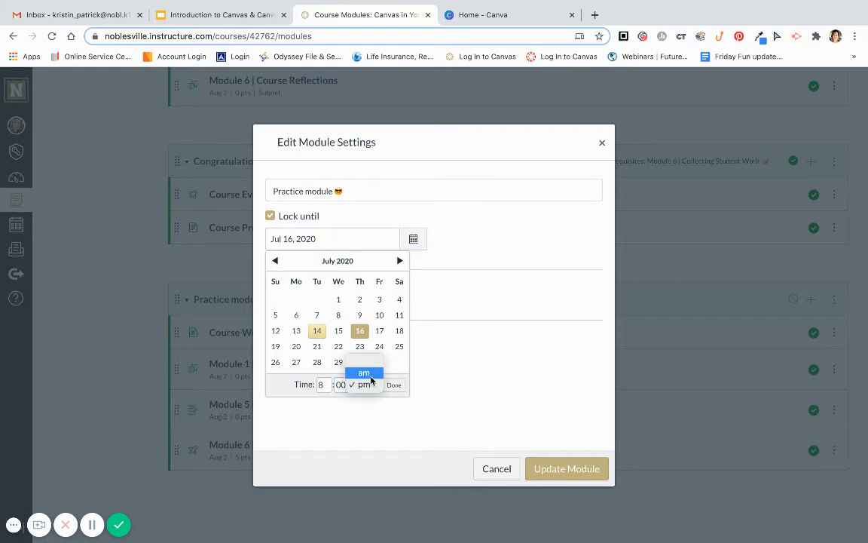
pyautogui.click(364, 372)
pyautogui.click(394, 385)
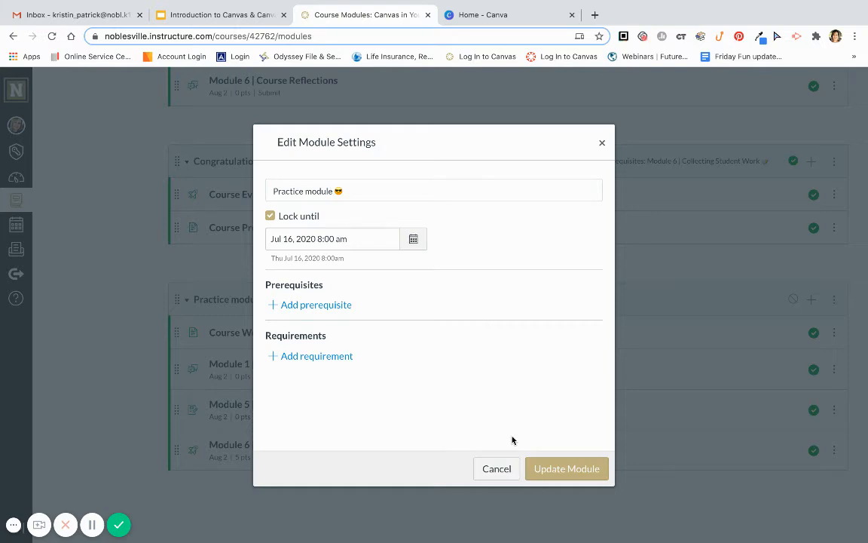
pyautogui.click(270, 216)
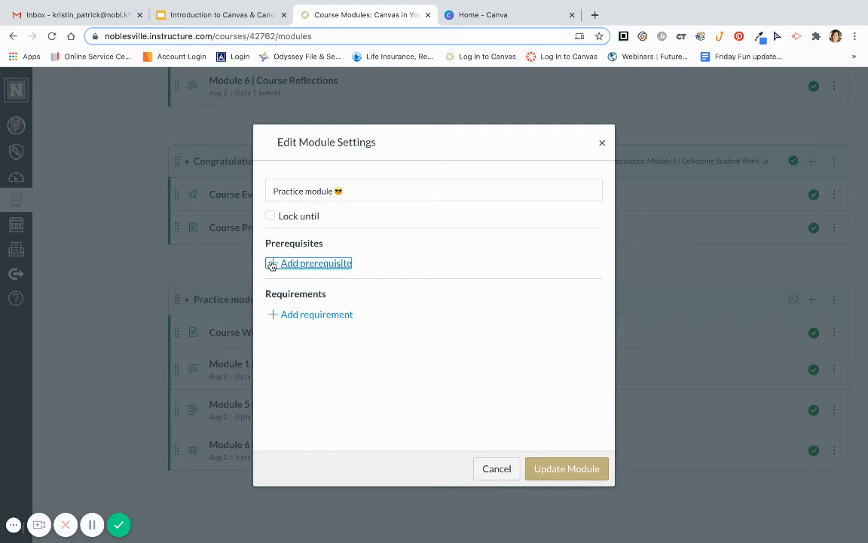
pyautogui.click(602, 144)
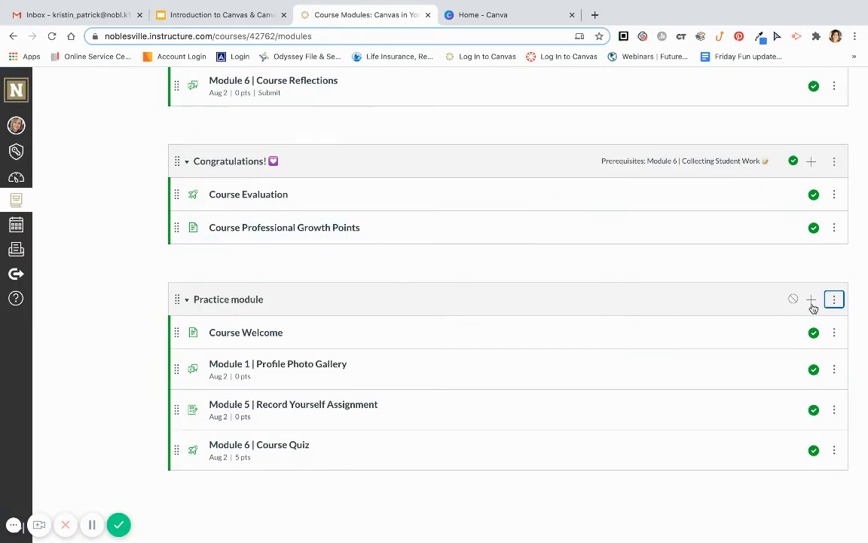
# Reopen the Practice module's settings and close them without changes
pyautogui.click(834, 299)
pyautogui.click(812, 332)
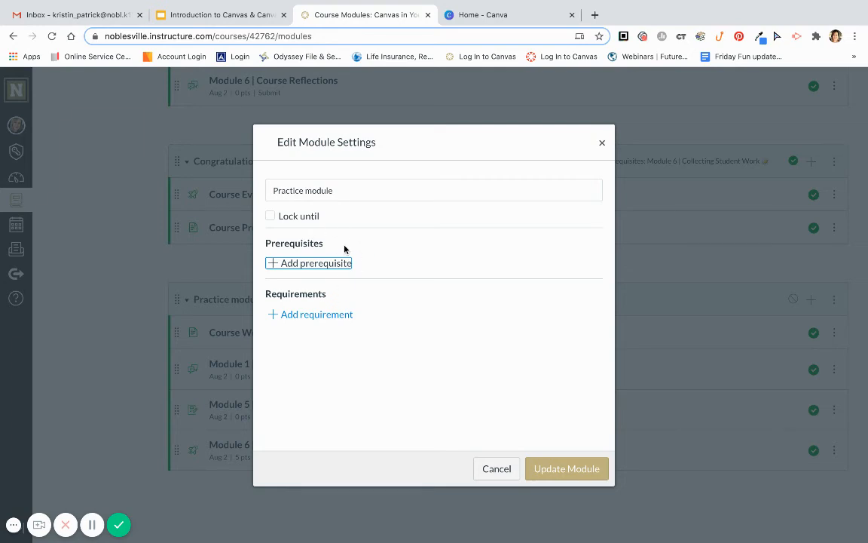
pyautogui.click(602, 141)
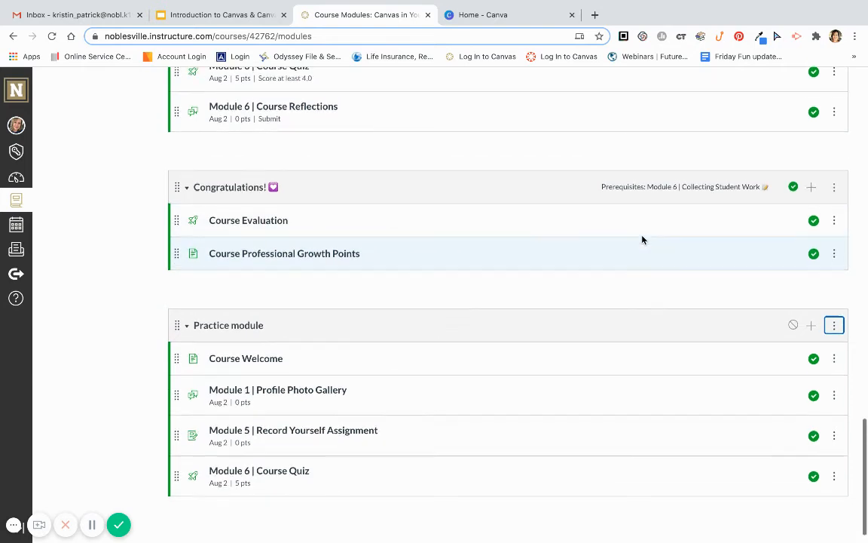
# Open the Congratulations! module's settings to examine its prerequisites, then close them
pyautogui.click(834, 187)
pyautogui.click(801, 223)
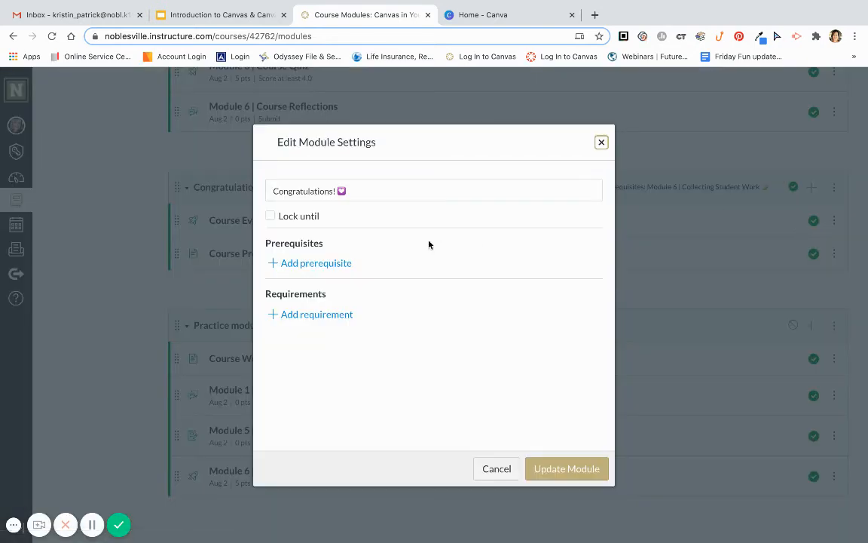
pyautogui.click(326, 265)
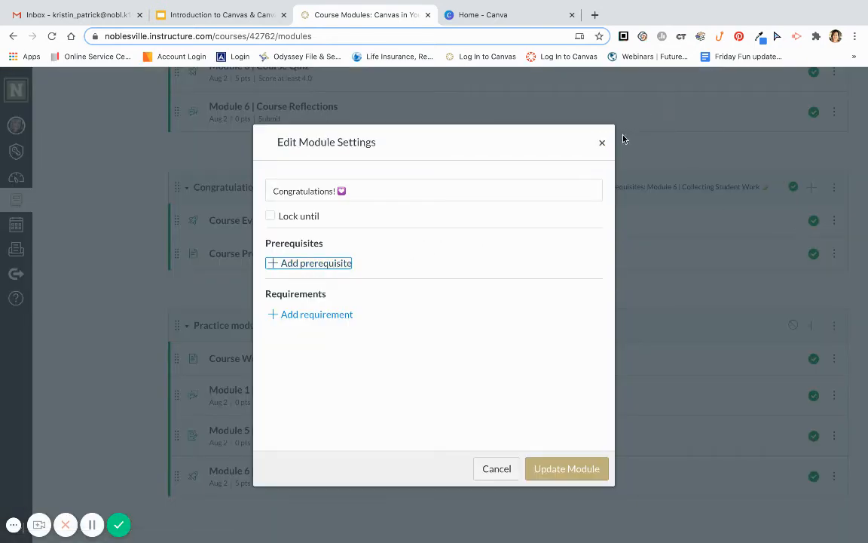
pyautogui.click(602, 142)
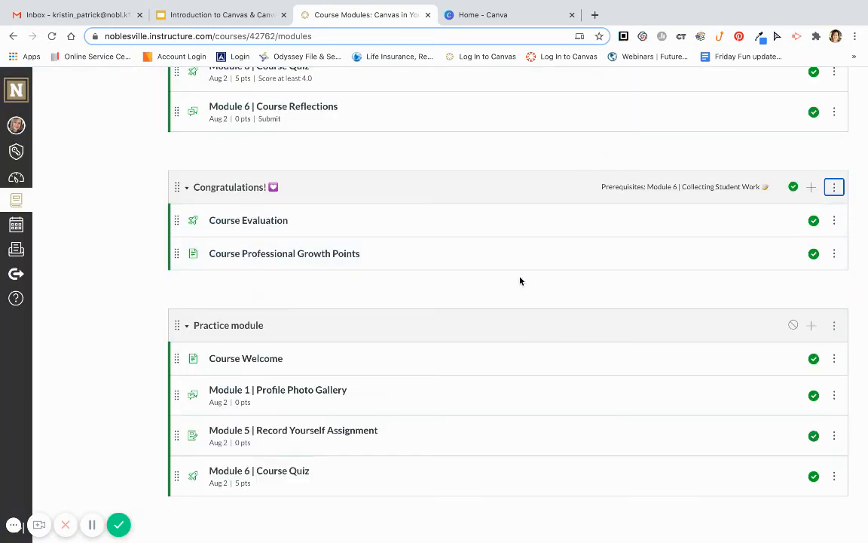
# Try adding a Course Welcome 'view the item' requirement to the Practice module, then close the settings unsaved
pyautogui.click(835, 325)
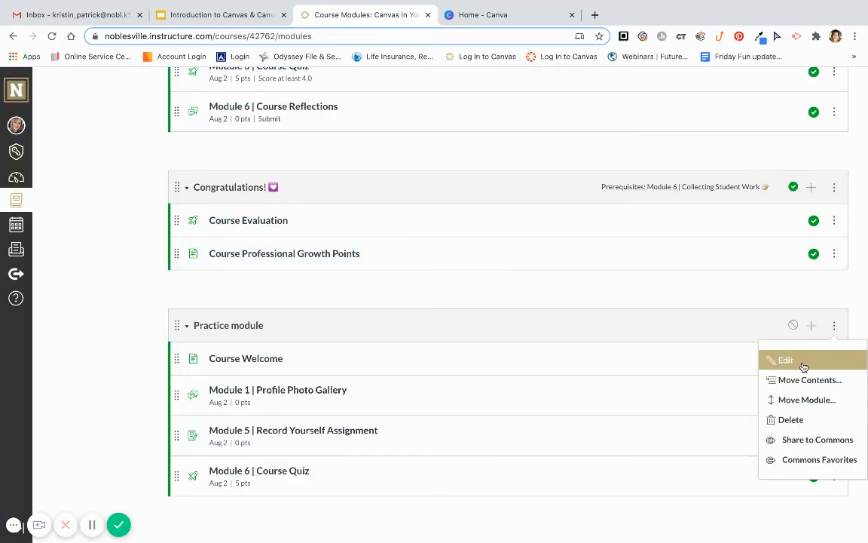
pyautogui.click(797, 362)
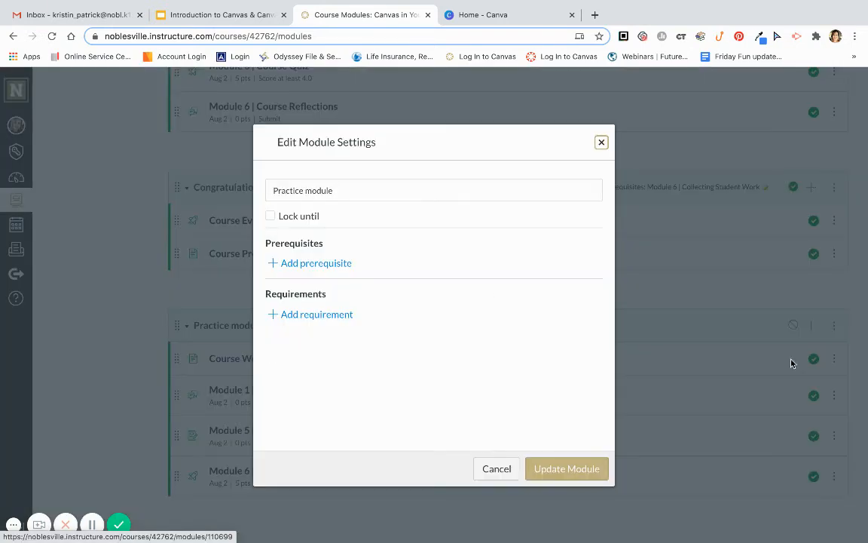
pyautogui.click(340, 264)
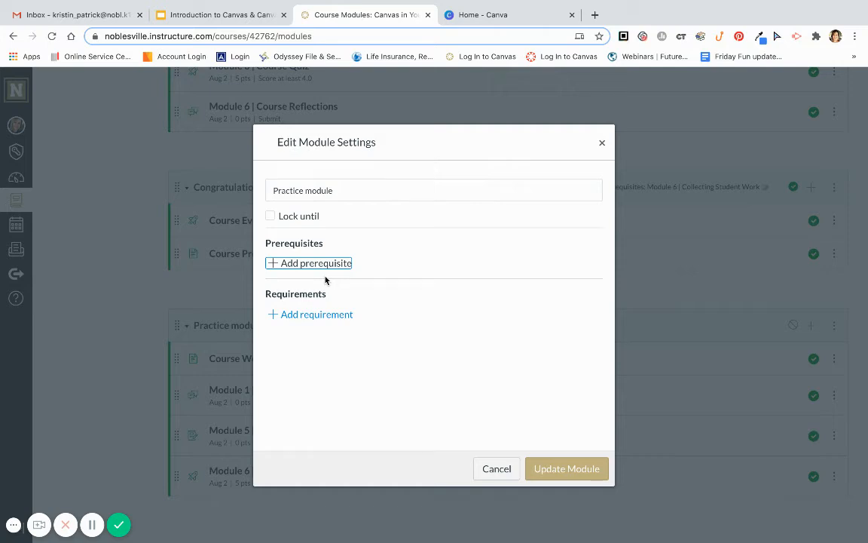
pyautogui.click(315, 315)
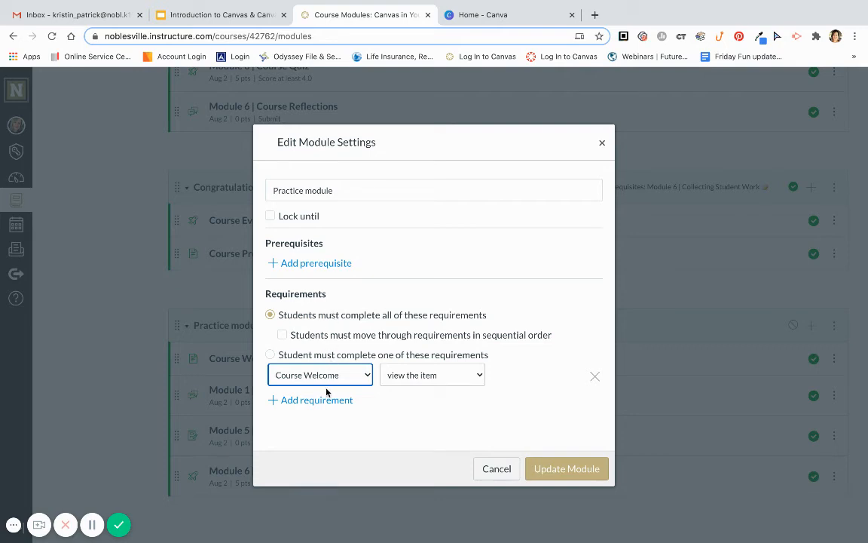
pyautogui.click(595, 376)
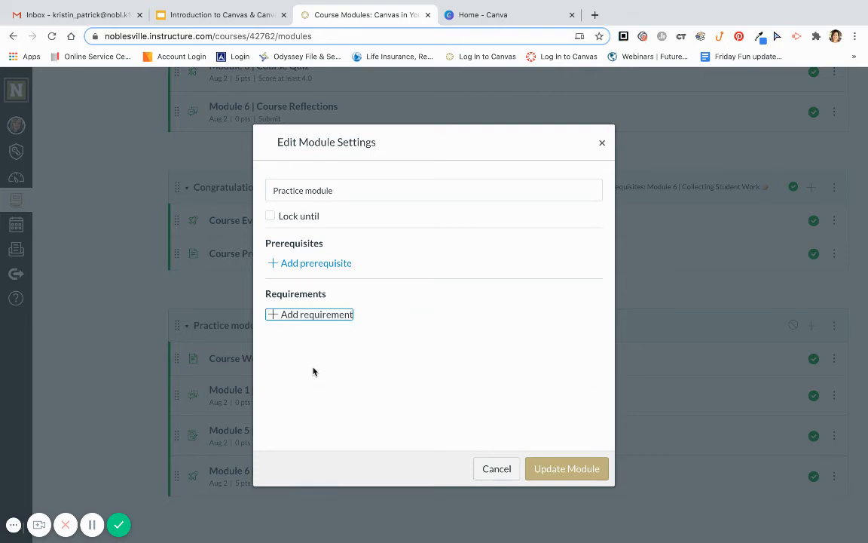
pyautogui.click(313, 315)
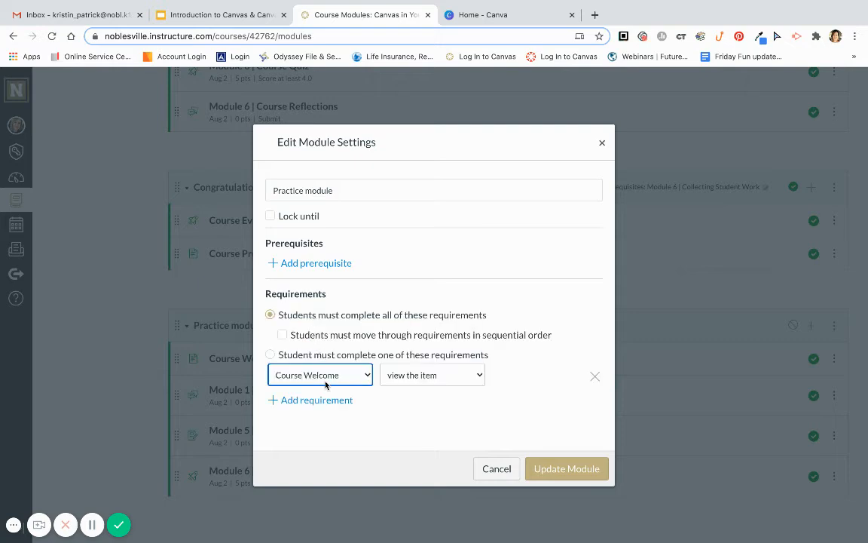
pyautogui.click(320, 379)
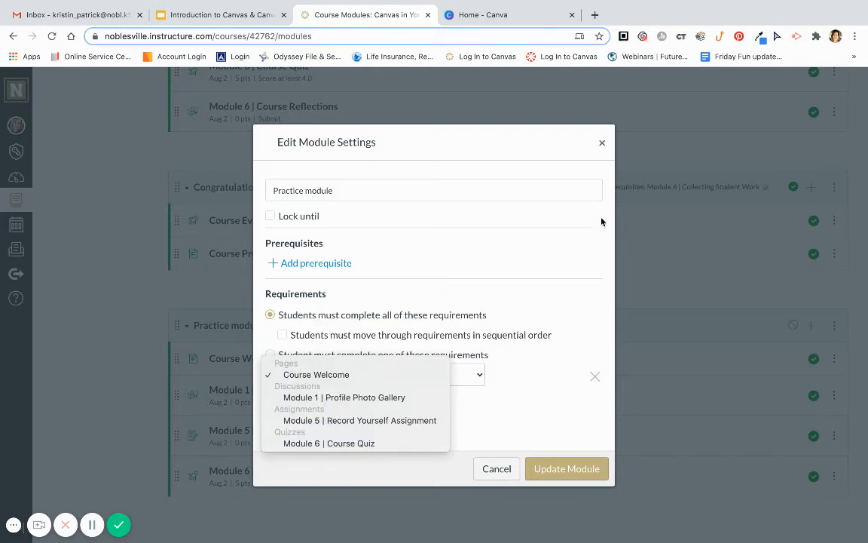
pyautogui.click(601, 143)
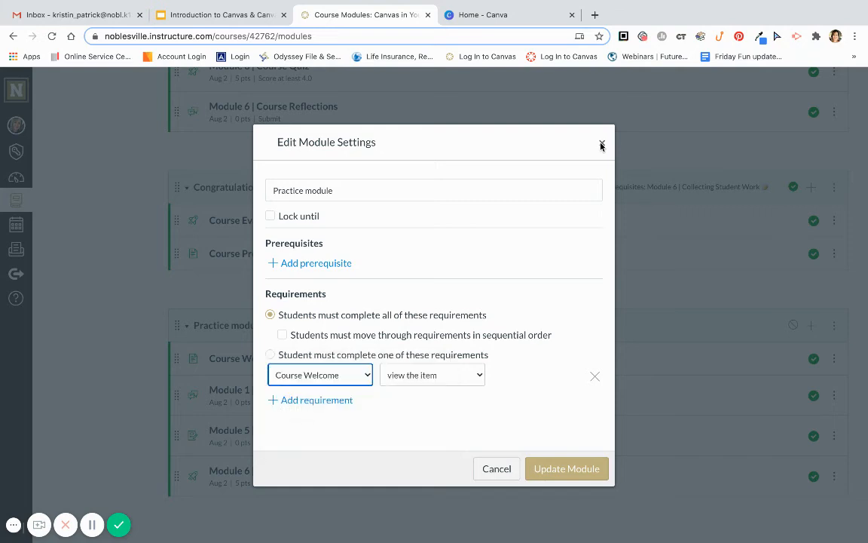
pyautogui.click(601, 143)
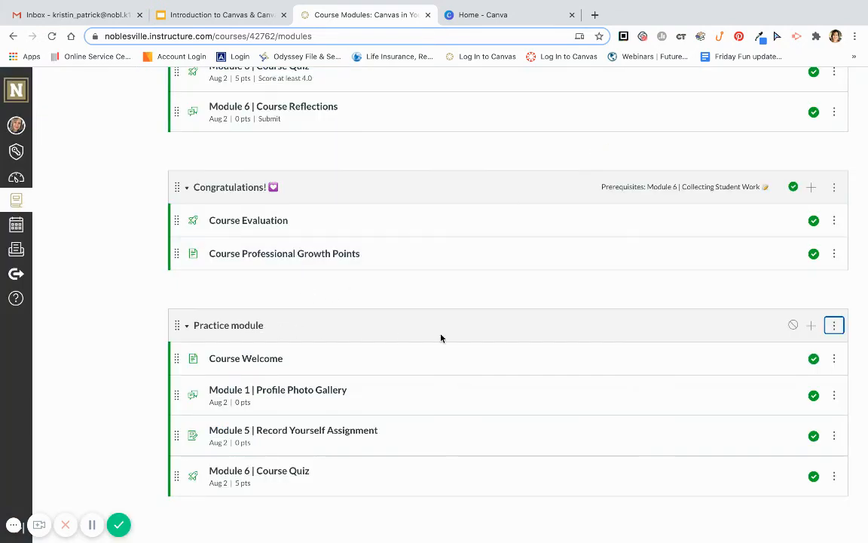
# Open the add-item dialog for the Practice module, browse the Page items, and close it without adding anything
pyautogui.click(811, 325)
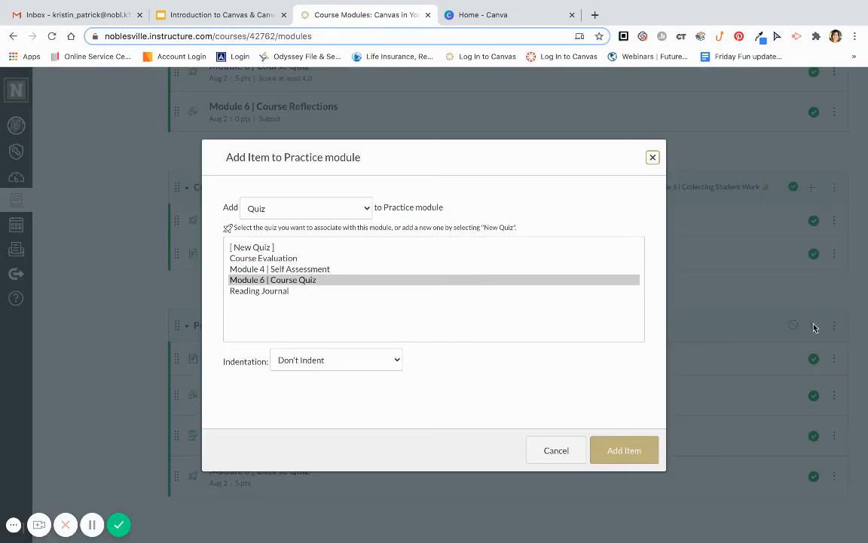
pyautogui.click(339, 207)
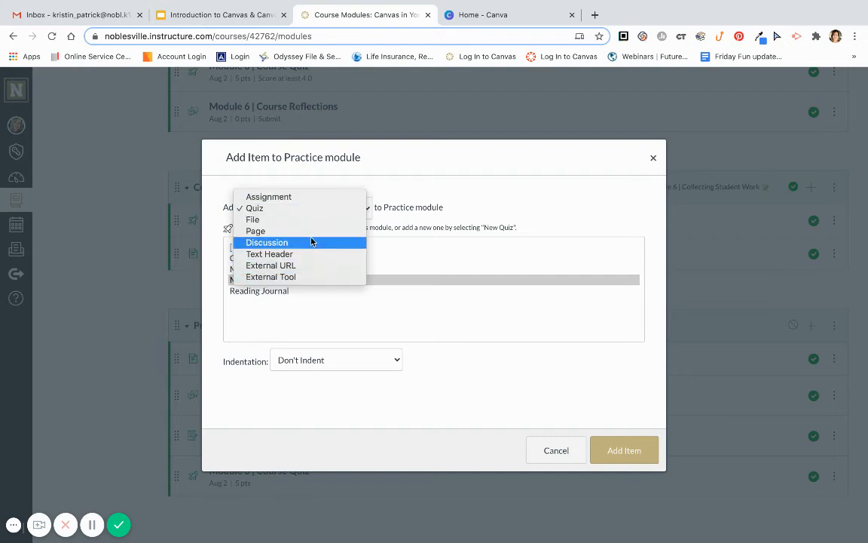
pyautogui.click(305, 232)
pyautogui.scroll(-2, 310, 304)
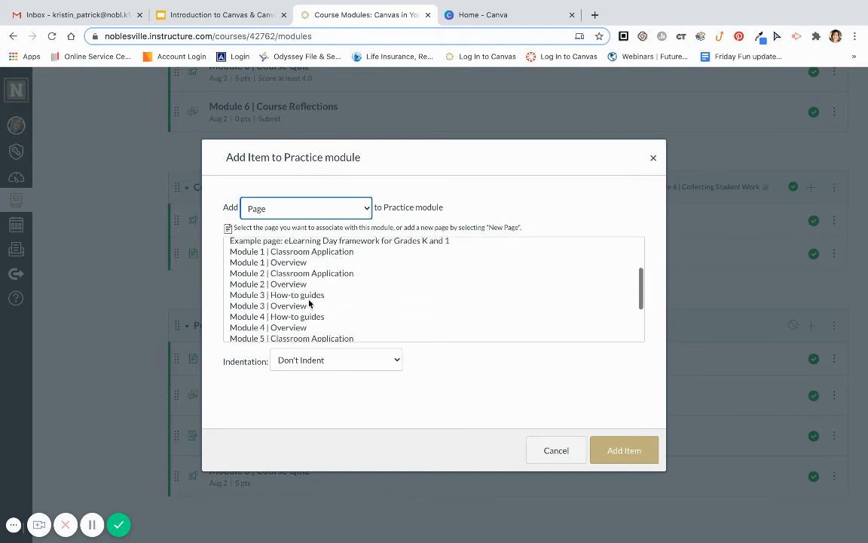
pyautogui.scroll(2, 309, 303)
pyautogui.scroll(-2, 309, 303)
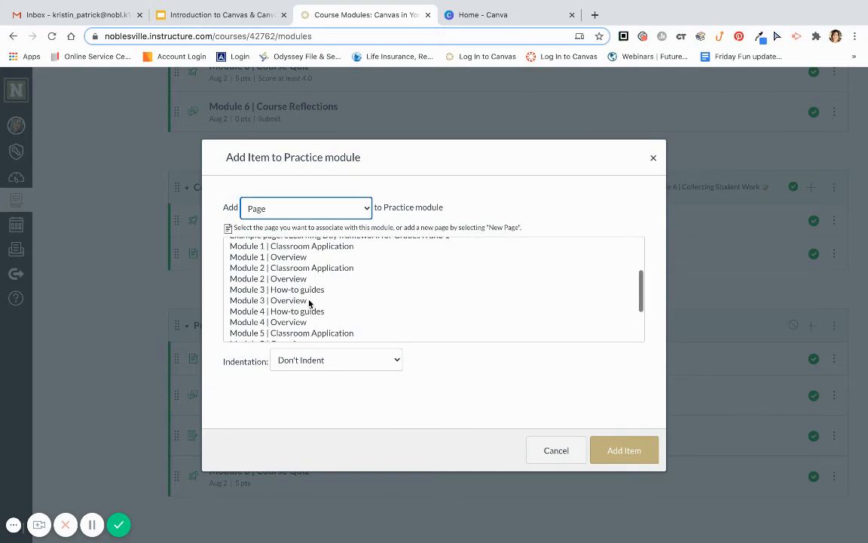
pyautogui.click(653, 158)
# Open the Practice module's settings and add a requirement that students mark Course Welcome as done
pyautogui.click(833, 325)
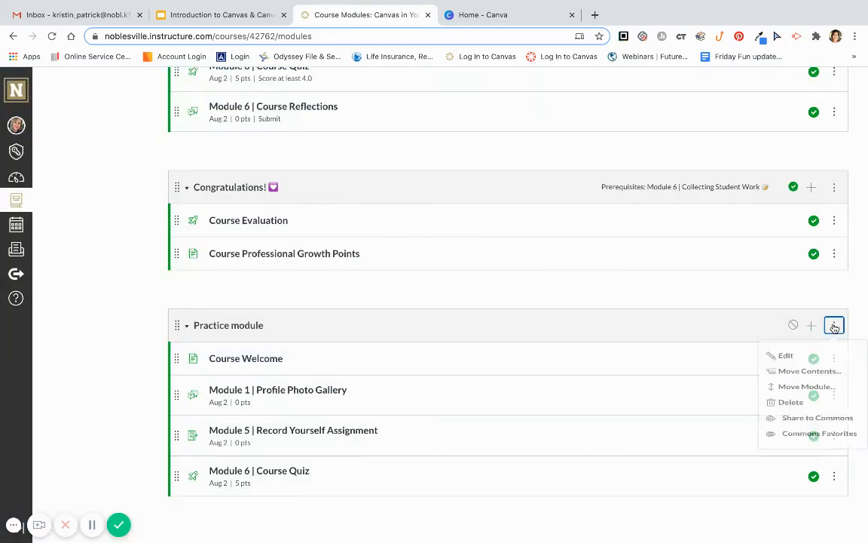
pyautogui.click(784, 360)
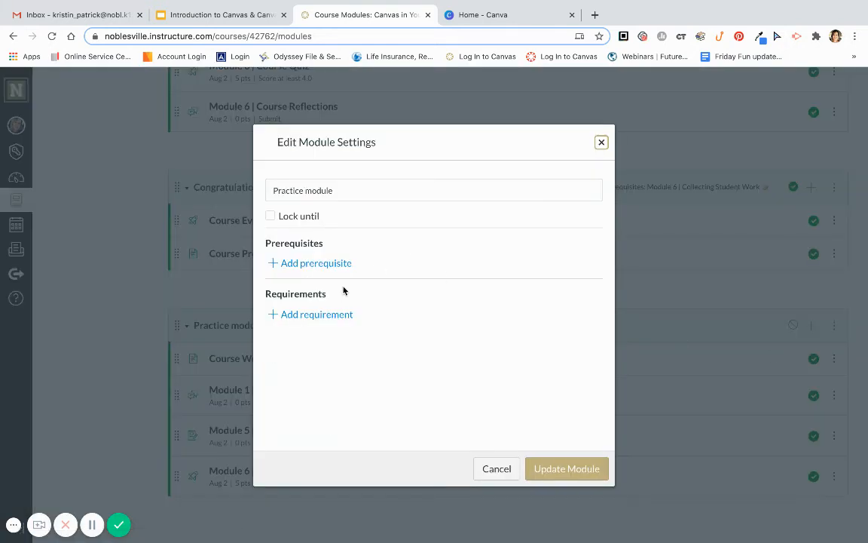
pyautogui.click(332, 314)
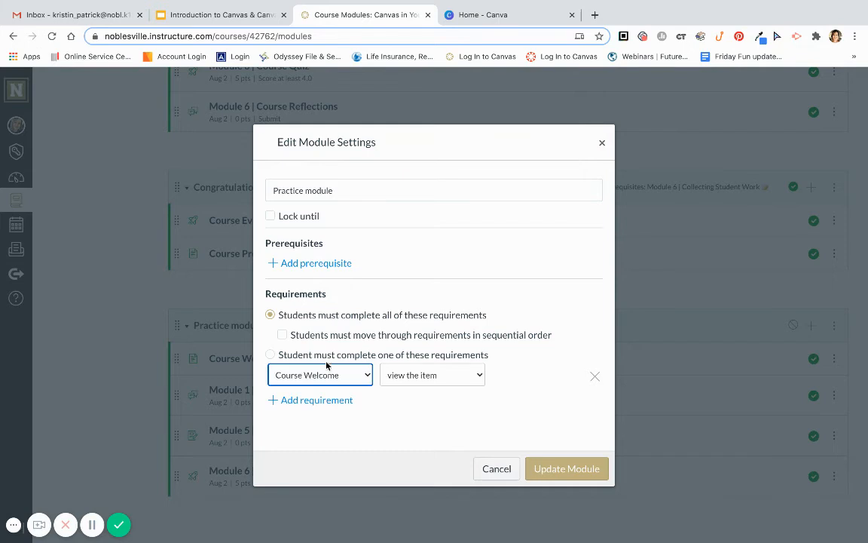
pyautogui.click(327, 375)
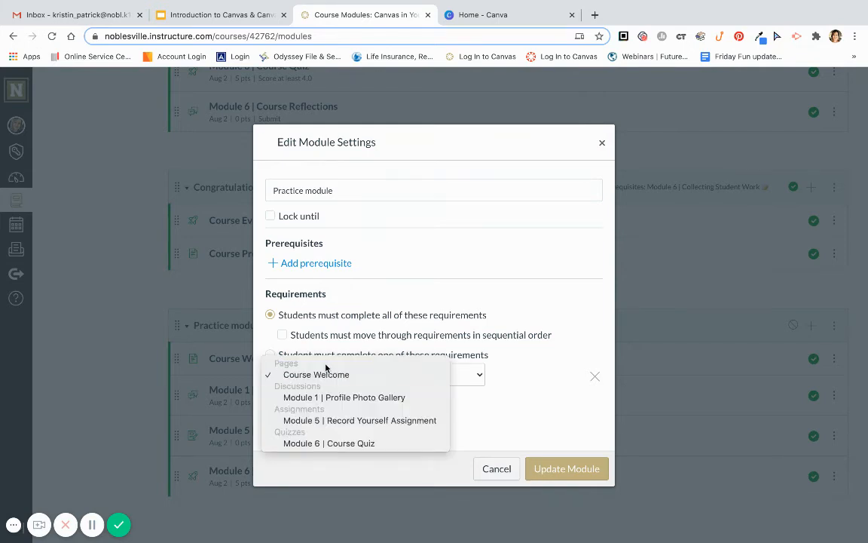
pyautogui.click(320, 376)
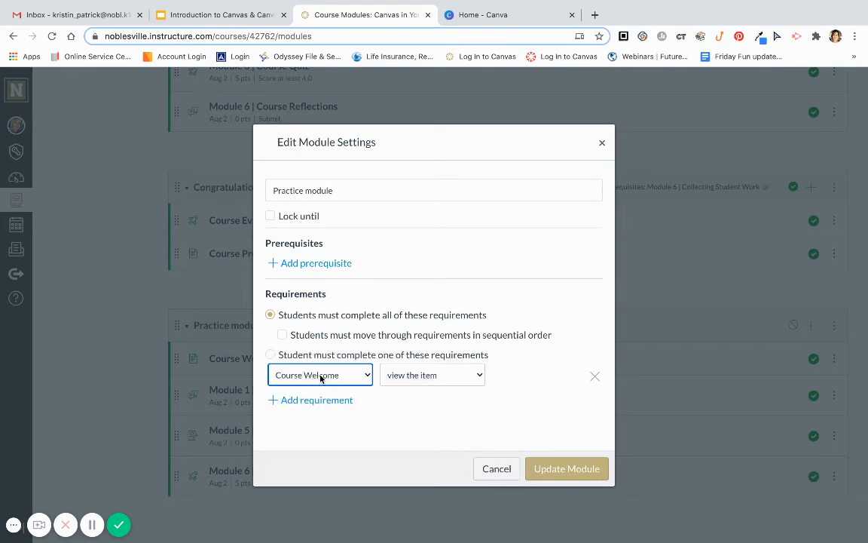
pyautogui.click(442, 375)
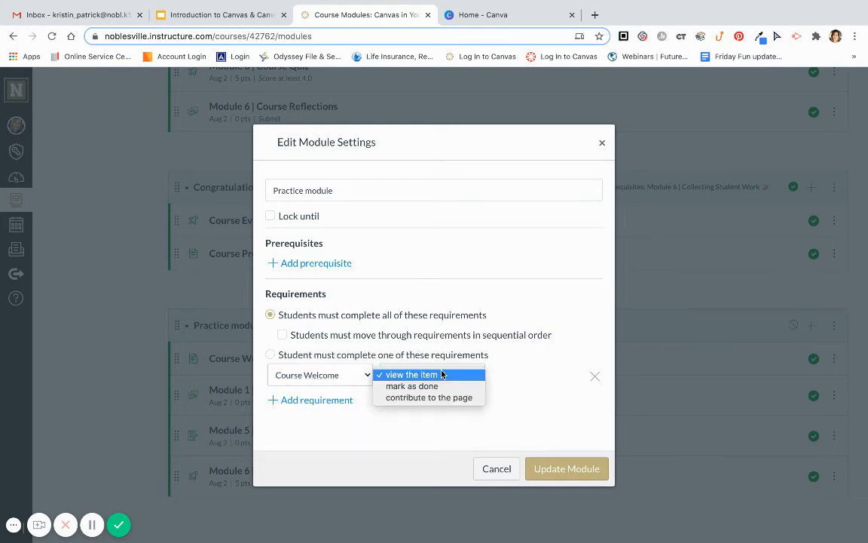
pyautogui.click(442, 374)
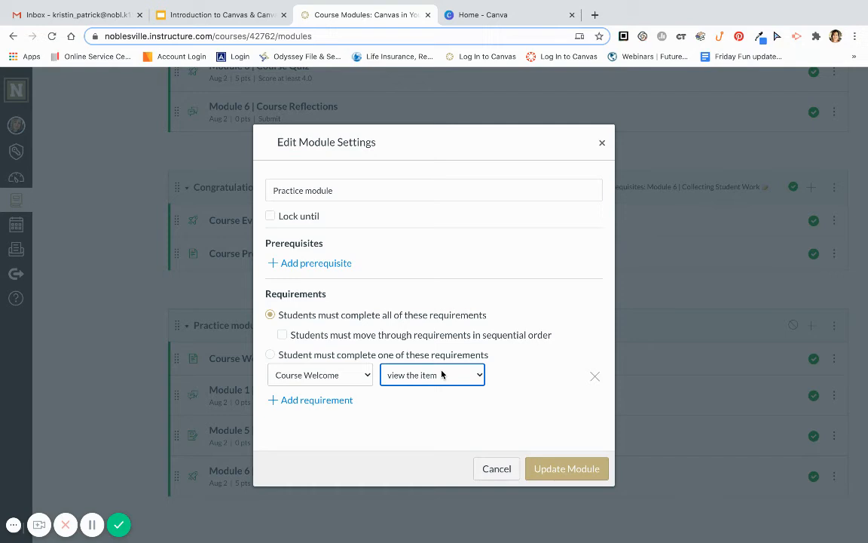
pyautogui.click(442, 374)
pyautogui.click(431, 385)
pyautogui.click(432, 377)
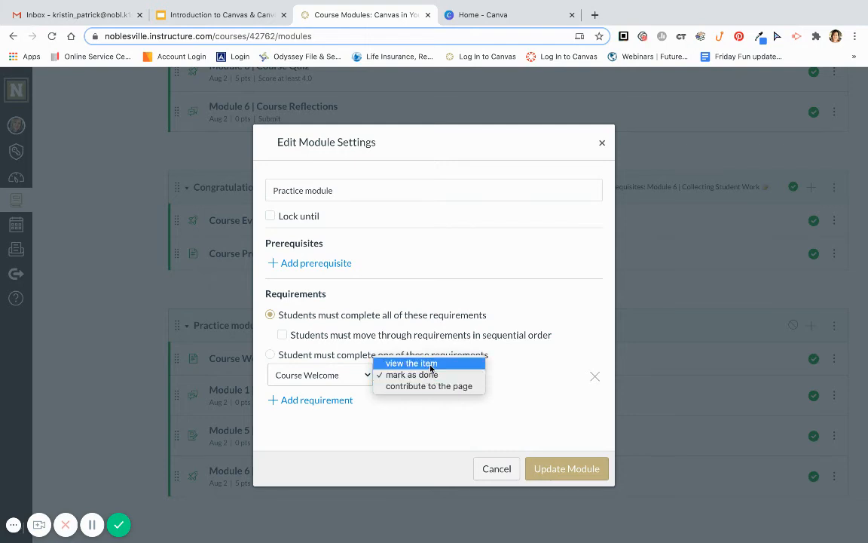
pyautogui.click(430, 368)
pyautogui.click(427, 379)
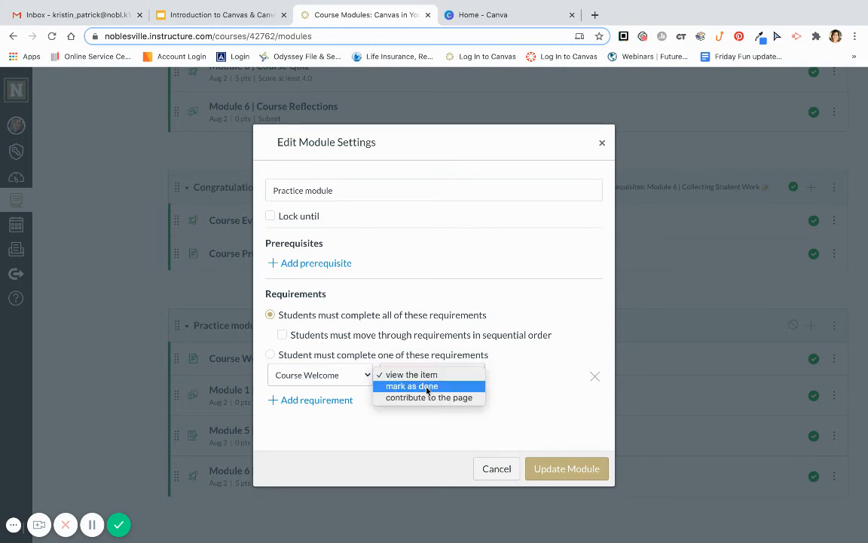
pyautogui.click(413, 386)
# Add a second requirement to submit the assignment for Module 1 | Profile Photo Gallery
pyautogui.click(339, 402)
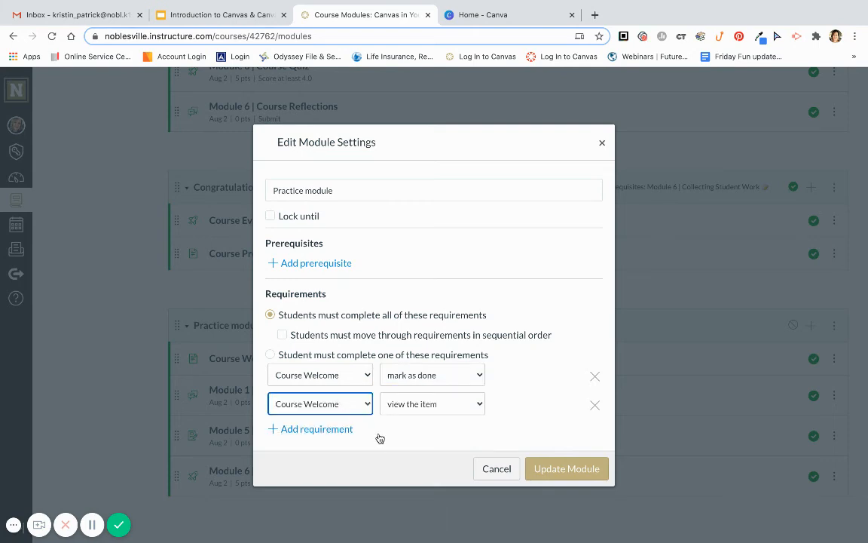
pyautogui.click(335, 399)
pyautogui.click(333, 425)
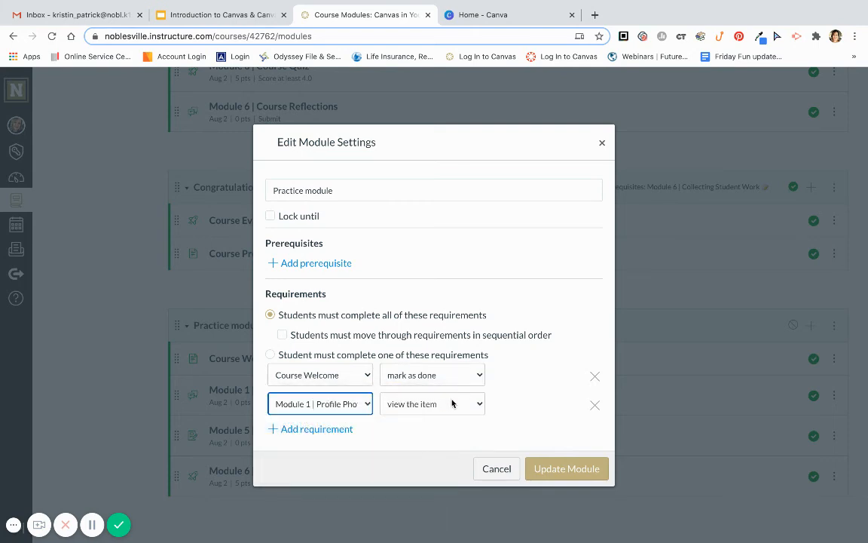
pyautogui.click(452, 403)
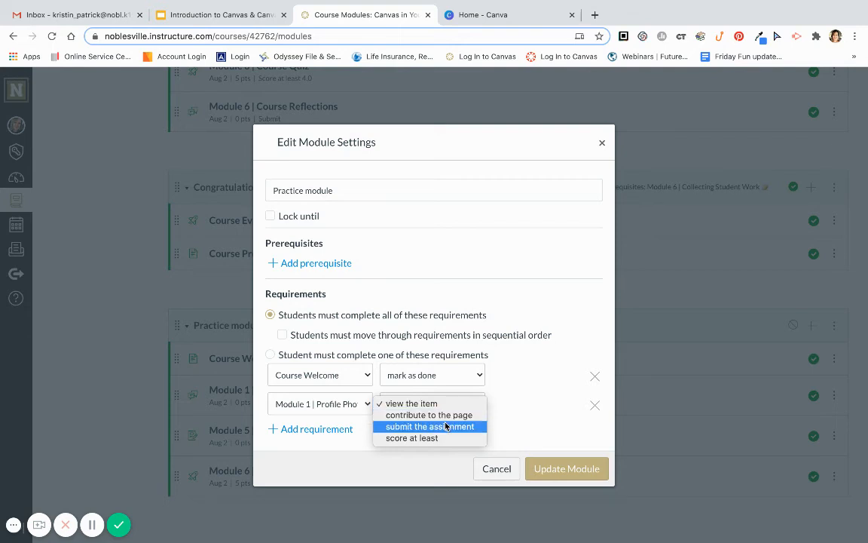
pyautogui.click(445, 427)
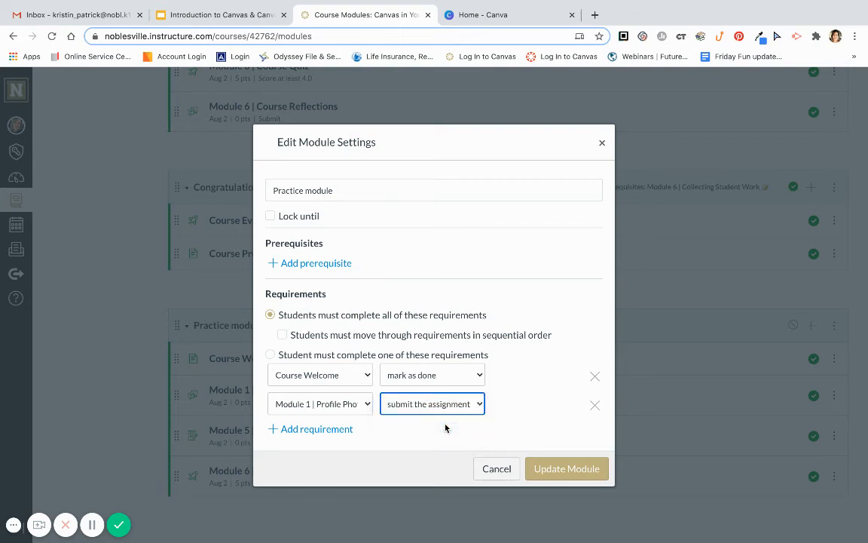
pyautogui.click(444, 407)
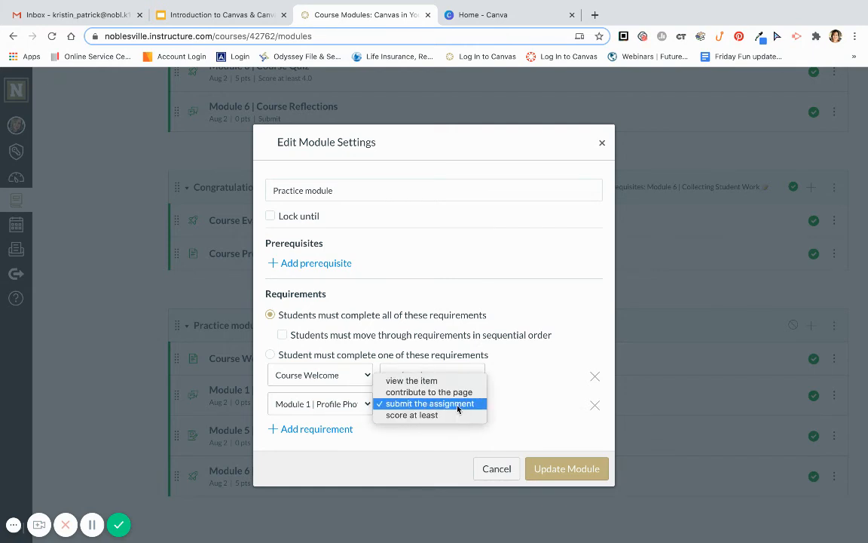
pyautogui.click(501, 403)
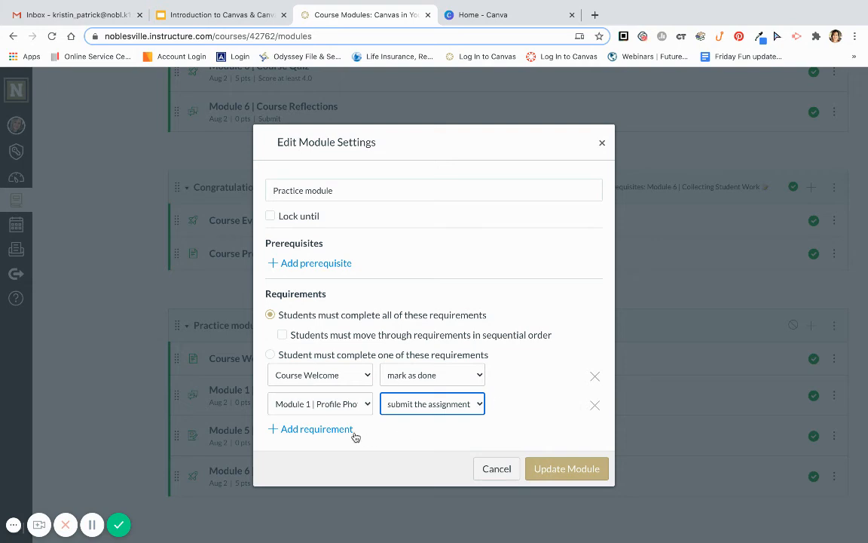
# Add a third requirement to submit the assignment for Module 5 | Record Yourself Assignment
pyautogui.click(330, 432)
pyautogui.click(329, 434)
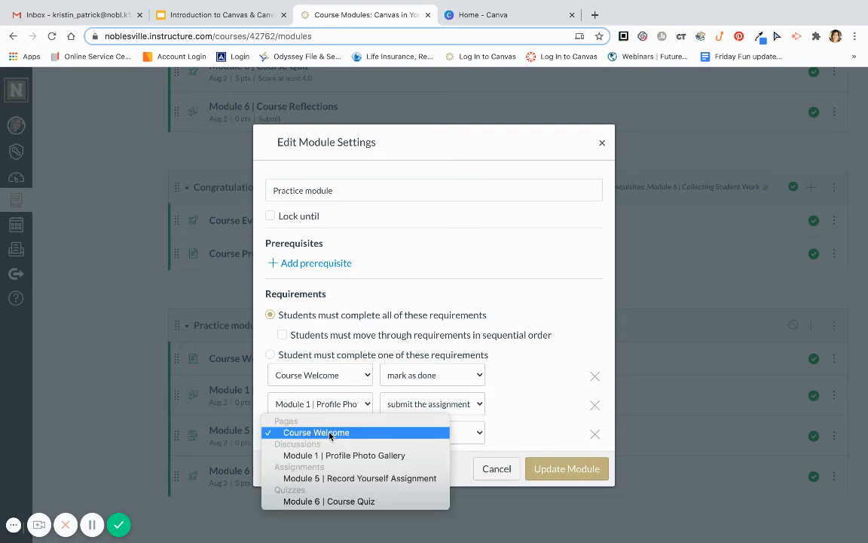
pyautogui.click(332, 475)
pyautogui.click(411, 431)
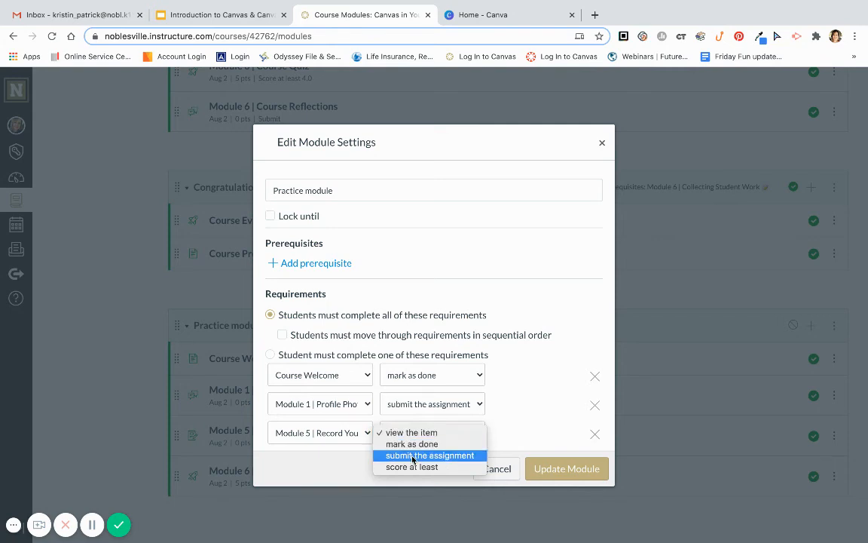
pyautogui.click(475, 455)
# Add a Module 6 | Course Quiz requirement to score at least 4, then update the module
pyautogui.scroll(-1, 510, 413)
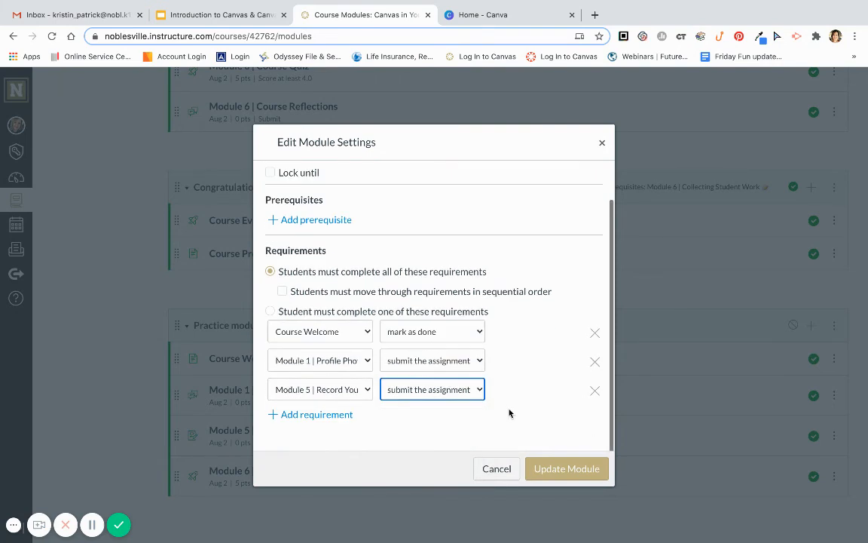
pyautogui.click(283, 414)
pyautogui.click(316, 422)
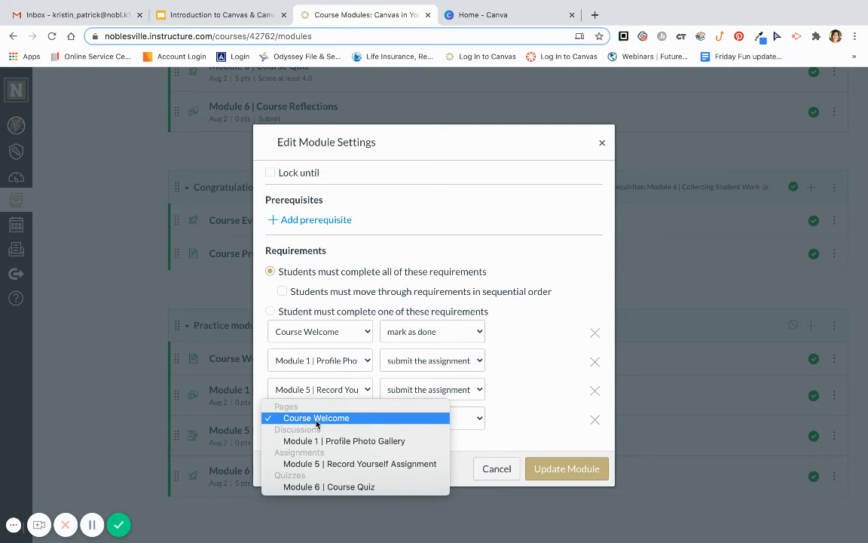
pyautogui.click(326, 488)
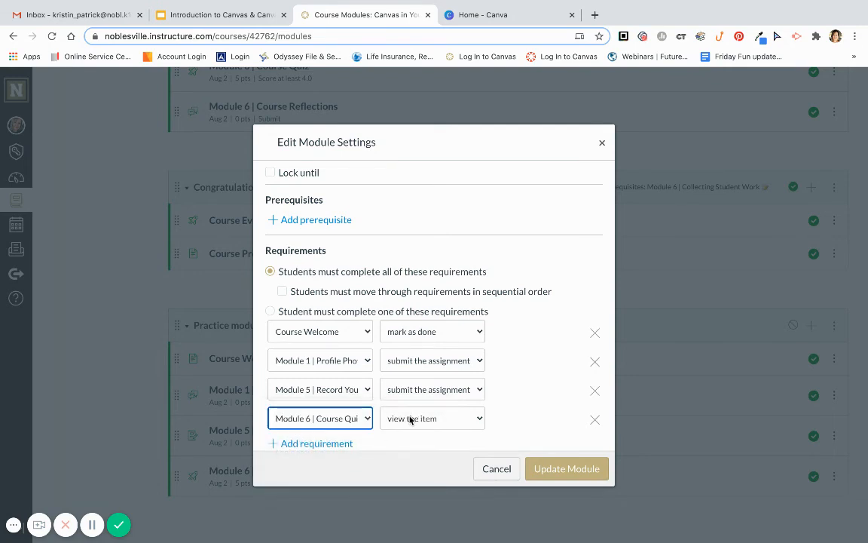
pyautogui.click(409, 419)
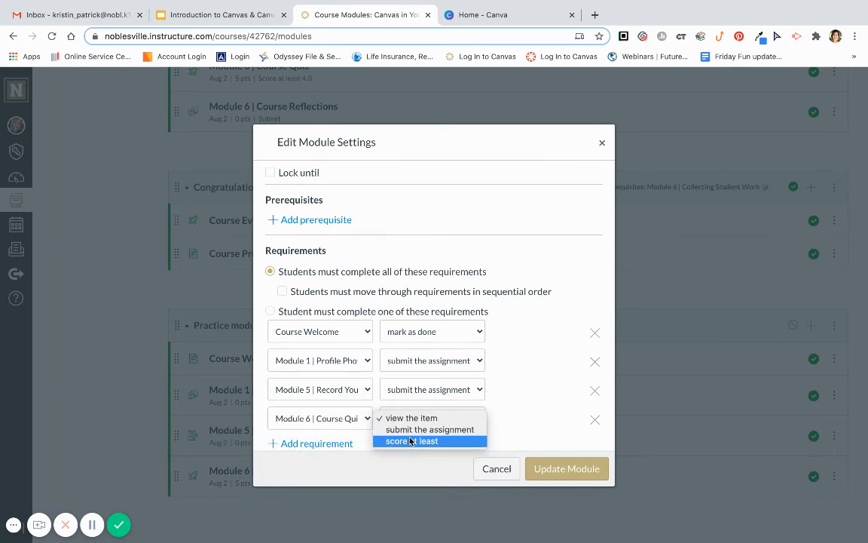
pyautogui.click(411, 441)
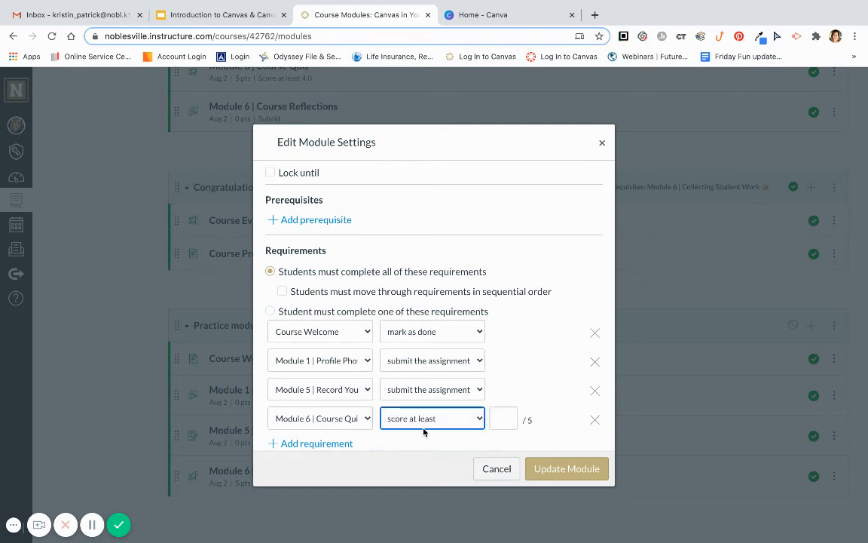
pyautogui.click(496, 420)
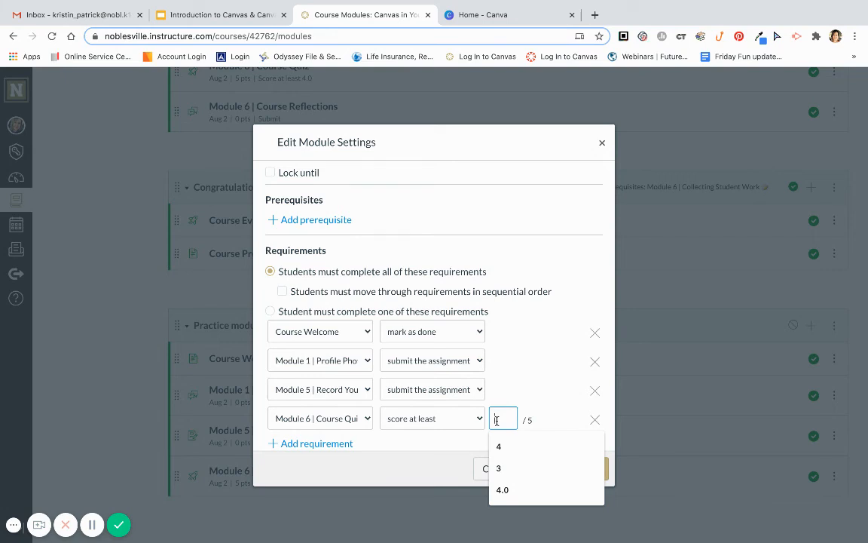
pyautogui.write('4')
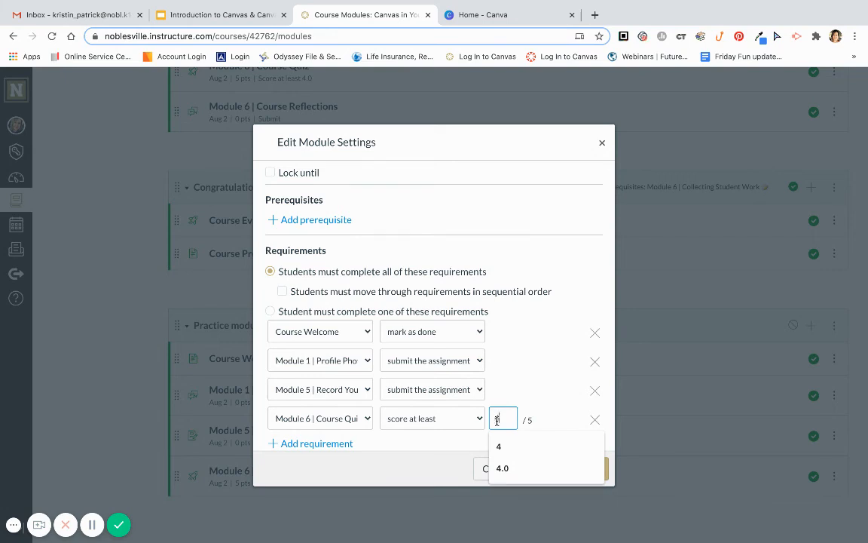
pyautogui.click(444, 449)
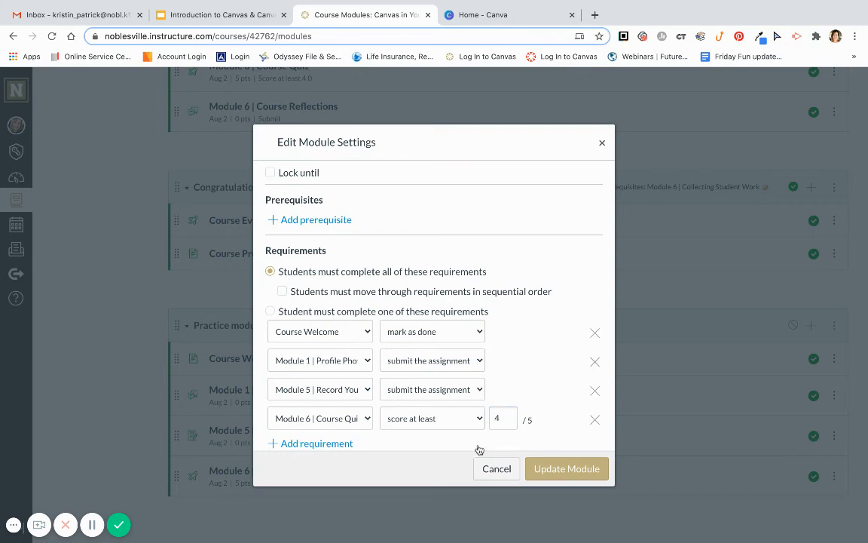
pyautogui.click(584, 470)
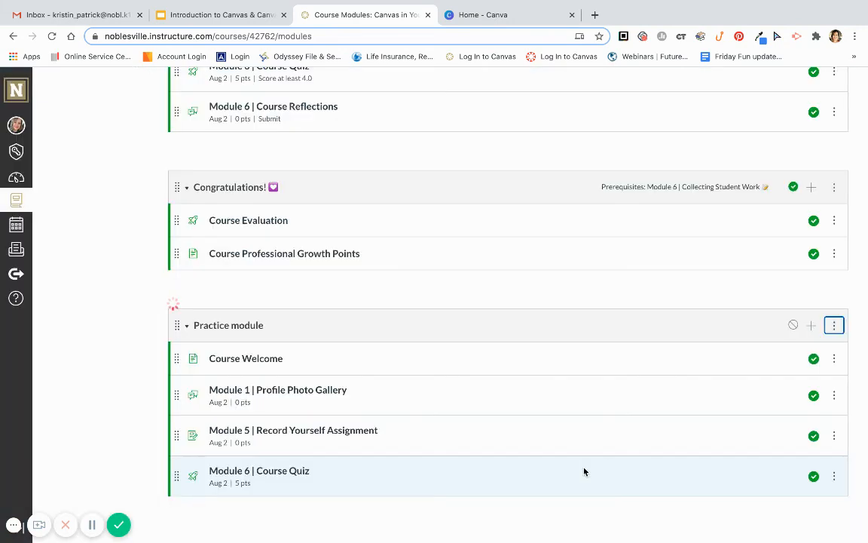